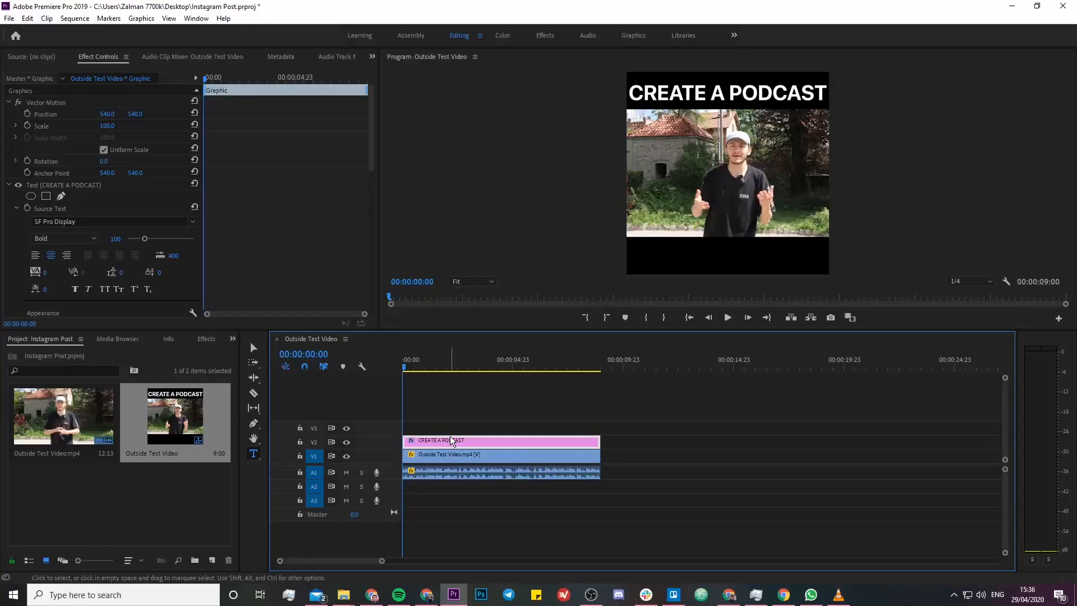
Duplicate the CREATE A PODCAST title onto track V3, set the copy's vertical position to 1403, and play the opening phrase.
drag(454, 439, 454, 435)
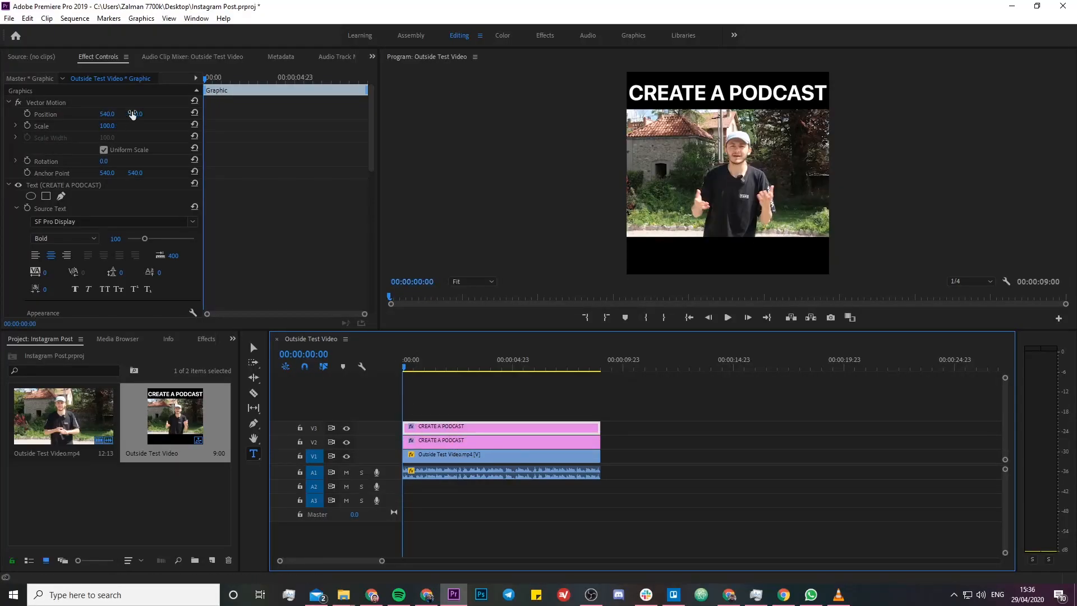
drag(134, 113, 411, 370)
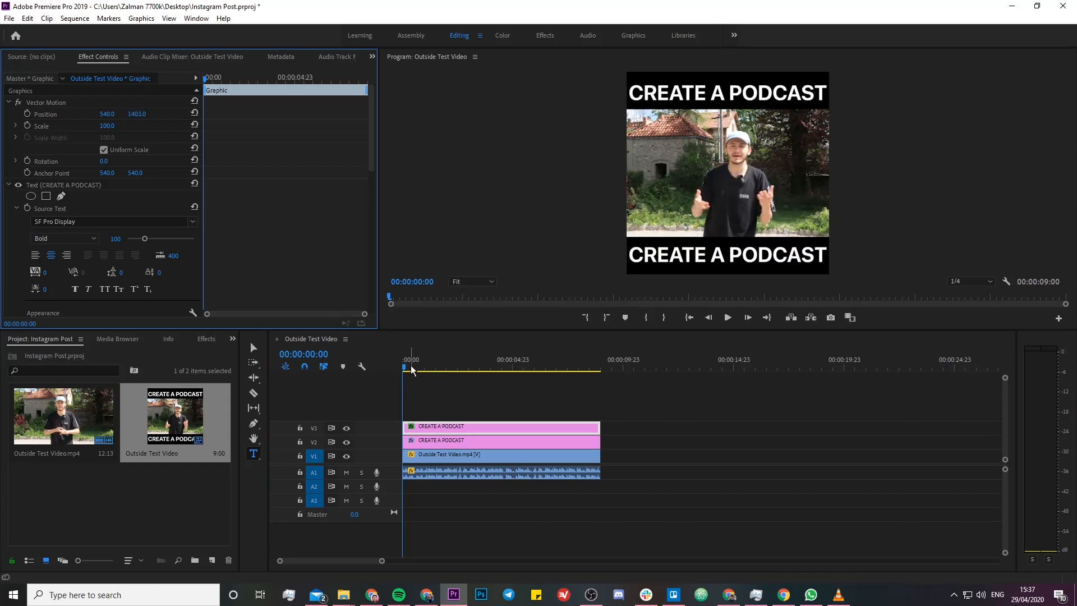
key(space)
key(space)
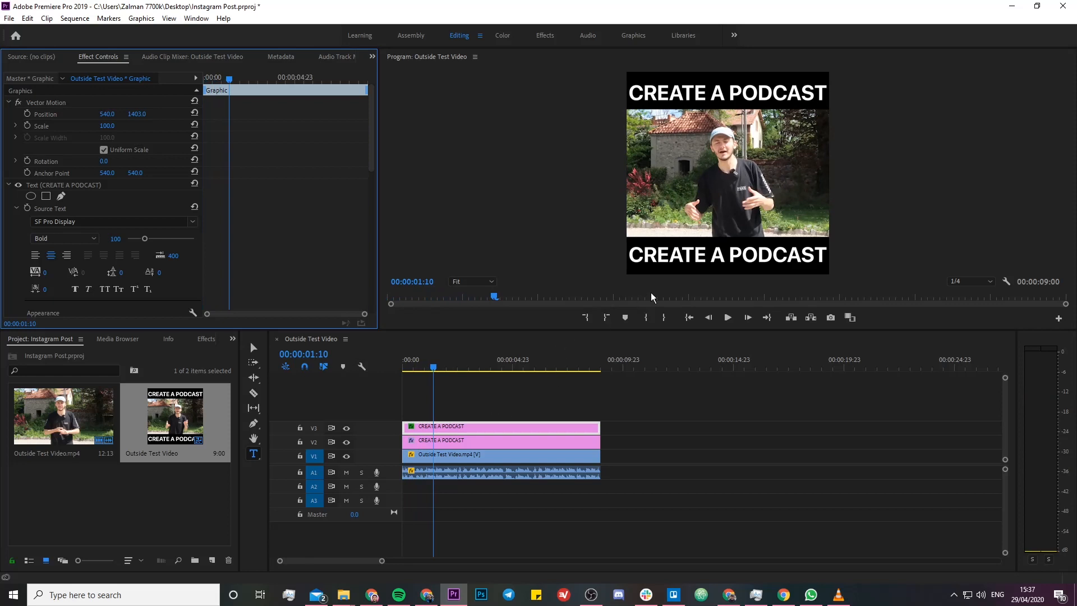
Set the lower title's font size to 50 and replace its text with OK SO THIS IS A TEST VIDEO.
click(654, 263)
click(114, 237)
text(50)
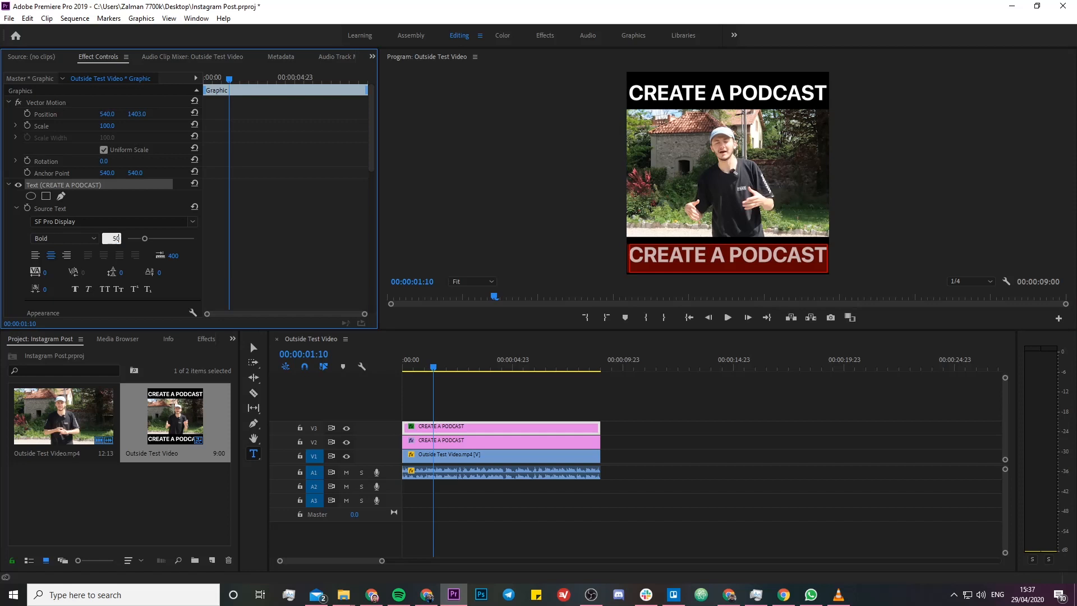
key(Return)
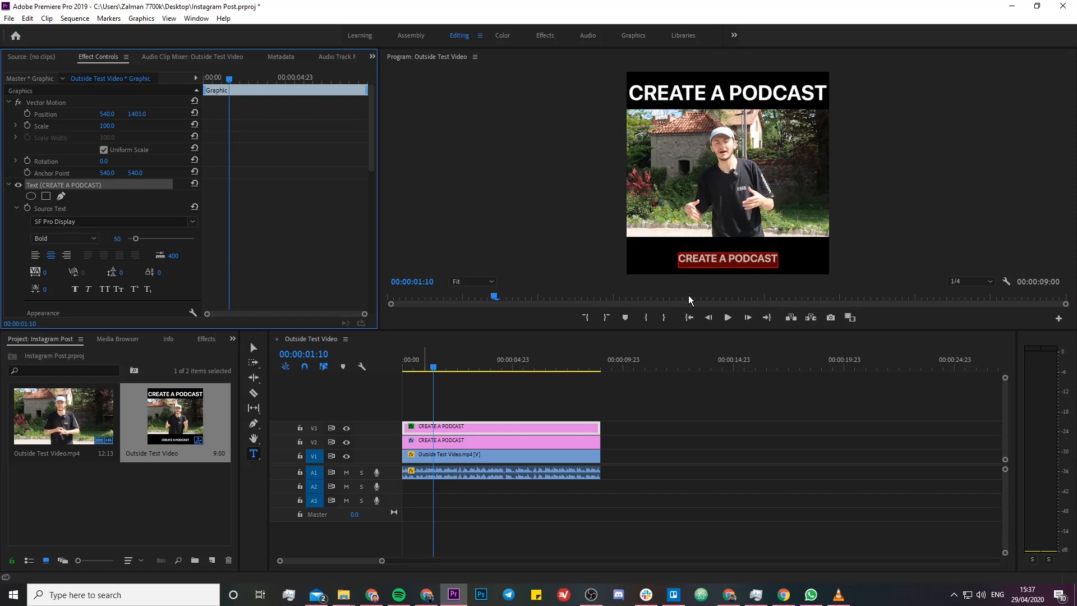
click(727, 256)
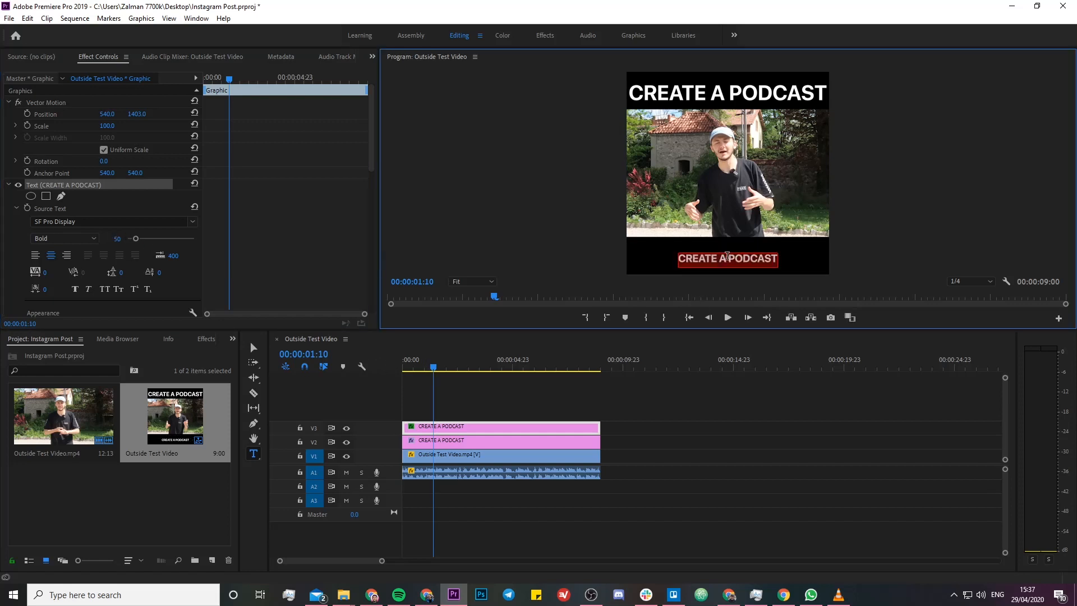
text(OK SO THIS IS A TEST)
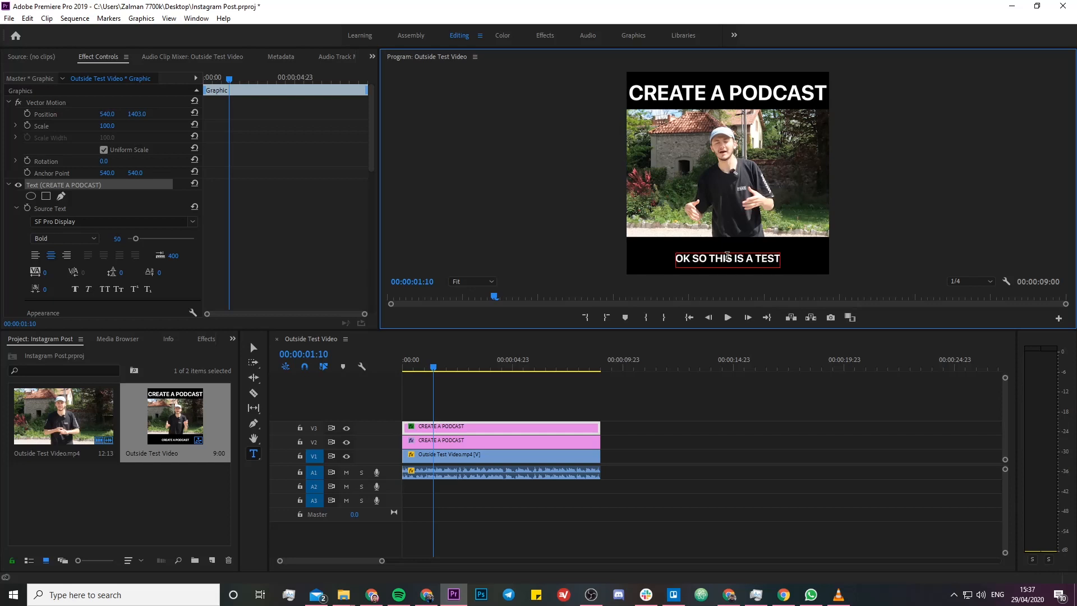
text( VIDEO)
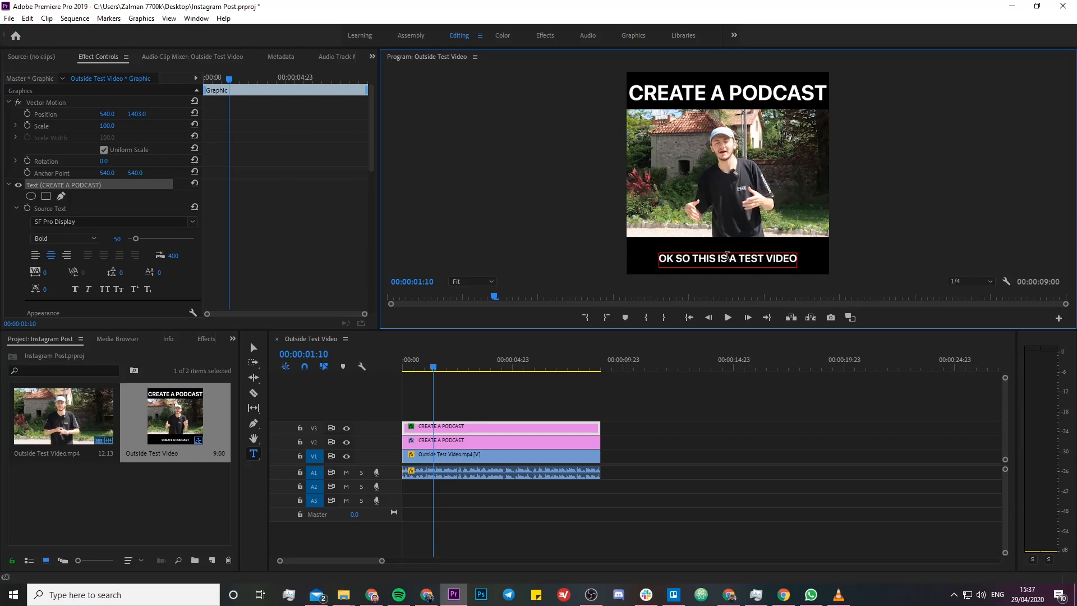
Play the sequence from the start and shorten the lower title clip to the end of its spoken phrase.
click(463, 427)
drag(435, 372, 395, 370)
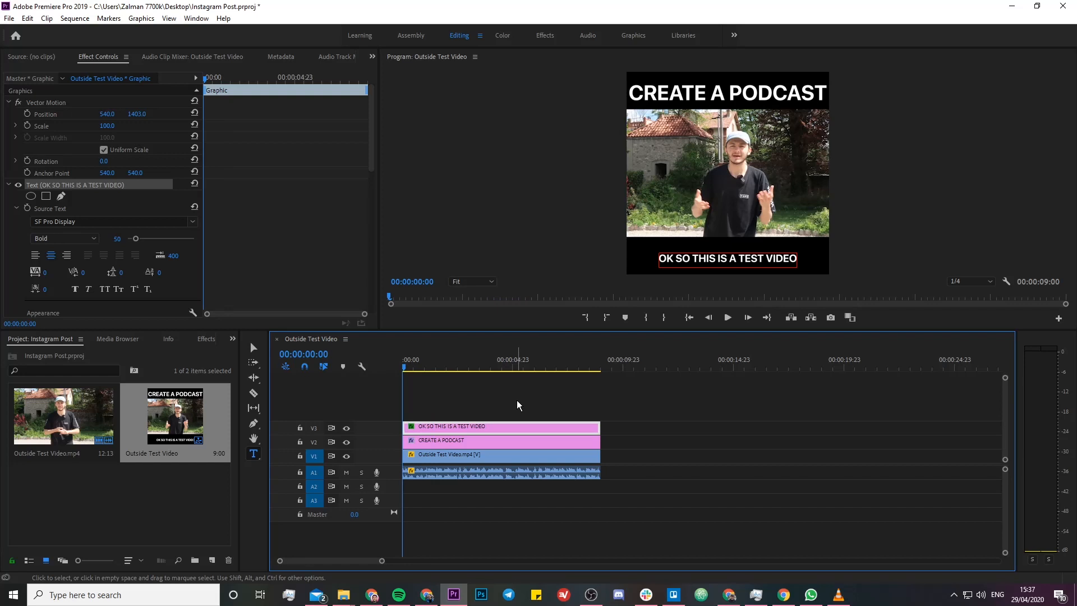
key(space)
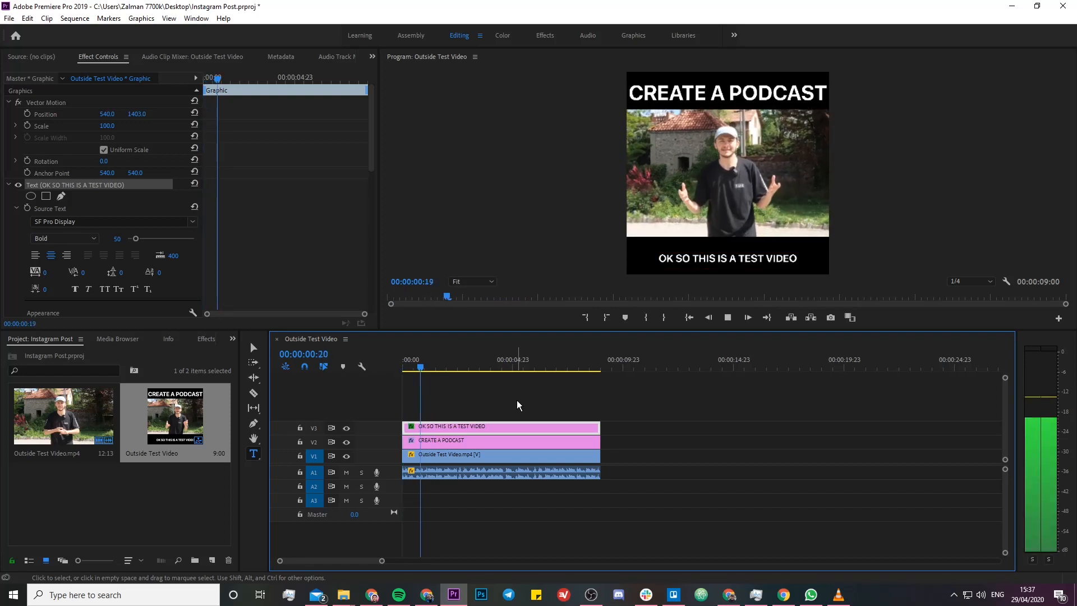
drag(599, 427, 428, 425)
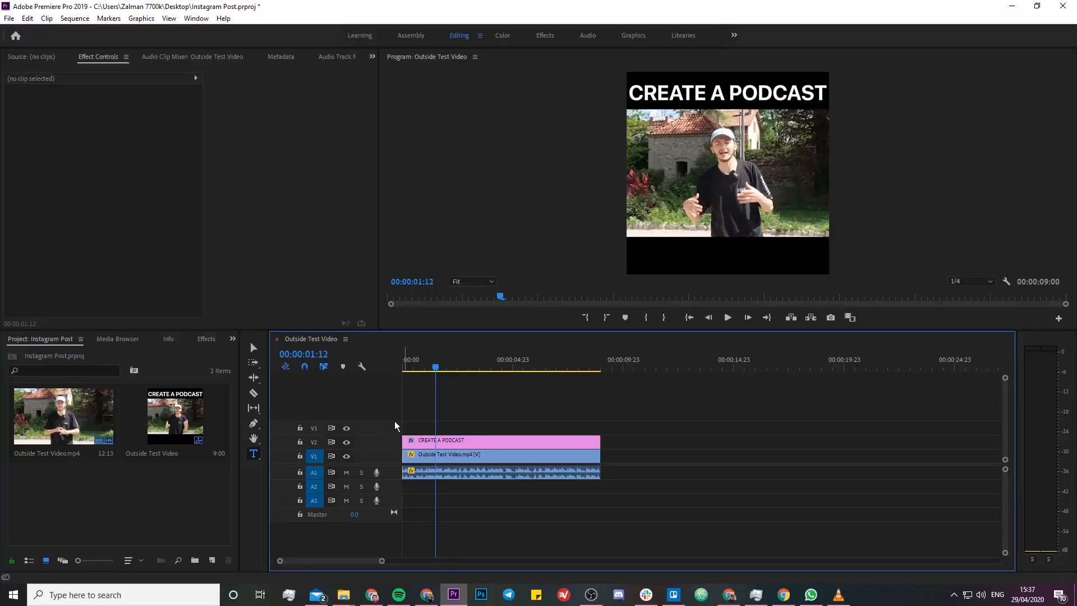
Create a new captions item in the project using the Open Captions standard.
click(212, 560)
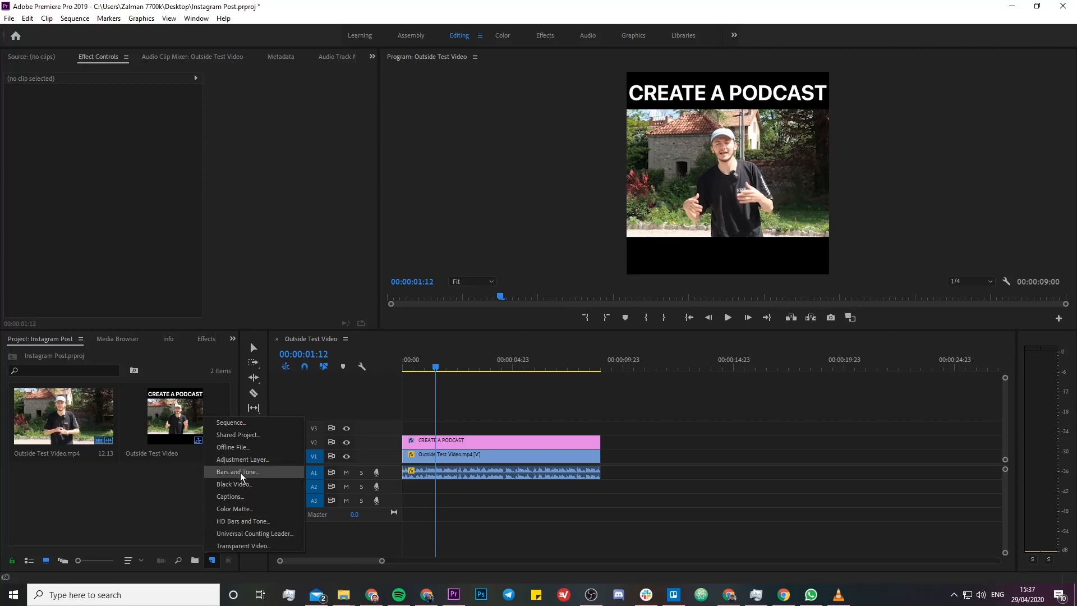
click(235, 496)
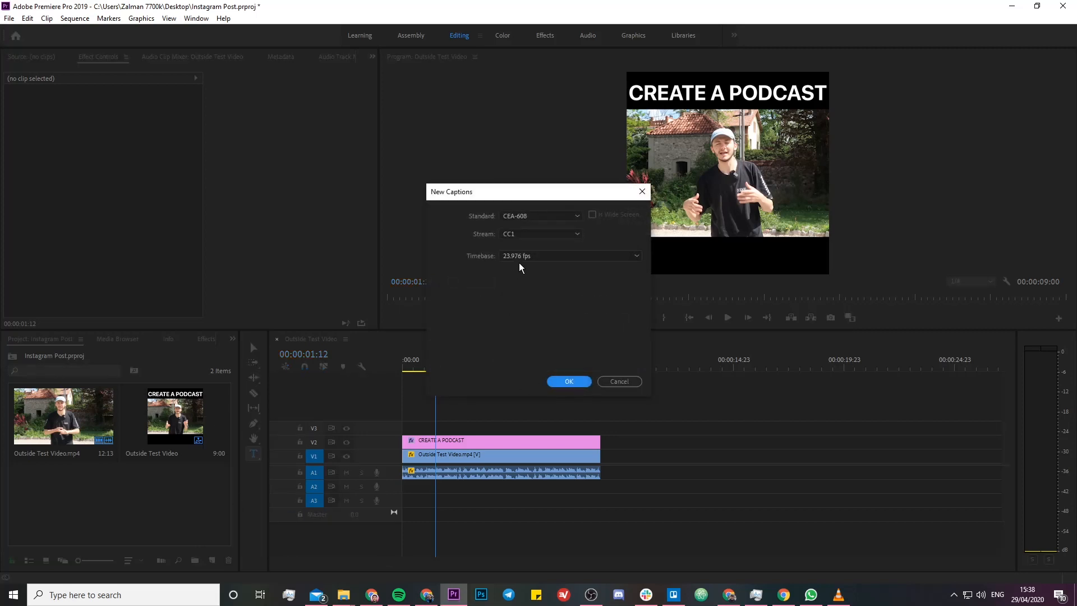
click(576, 217)
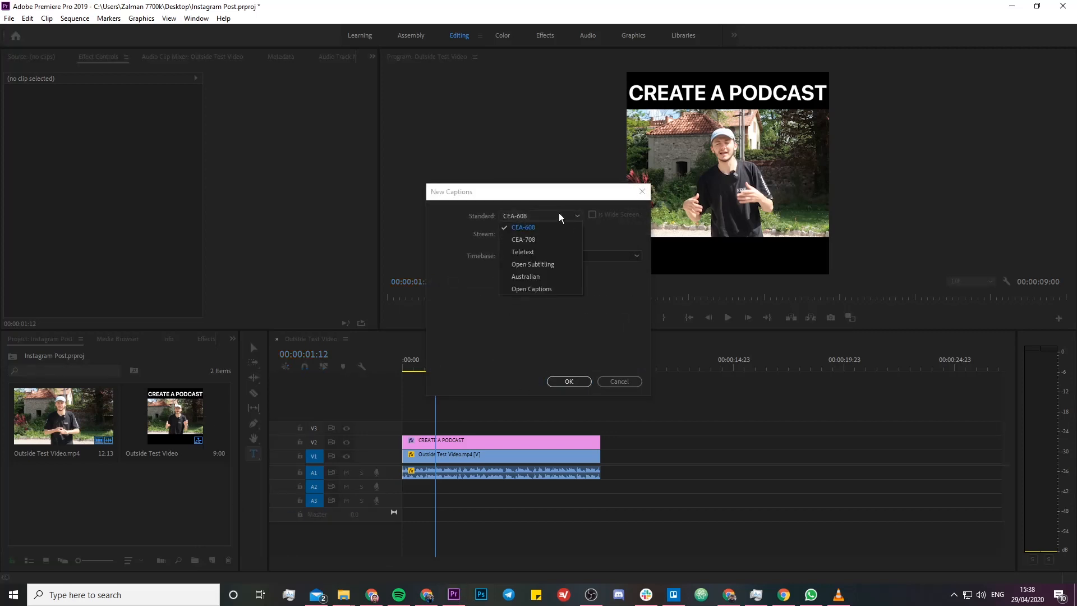
click(524, 290)
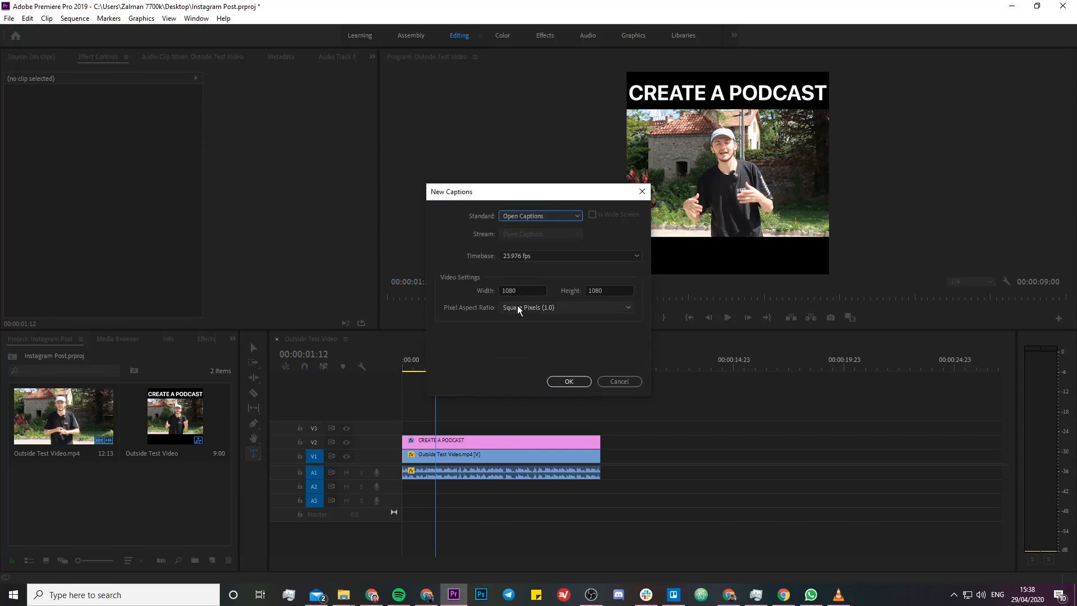
click(566, 381)
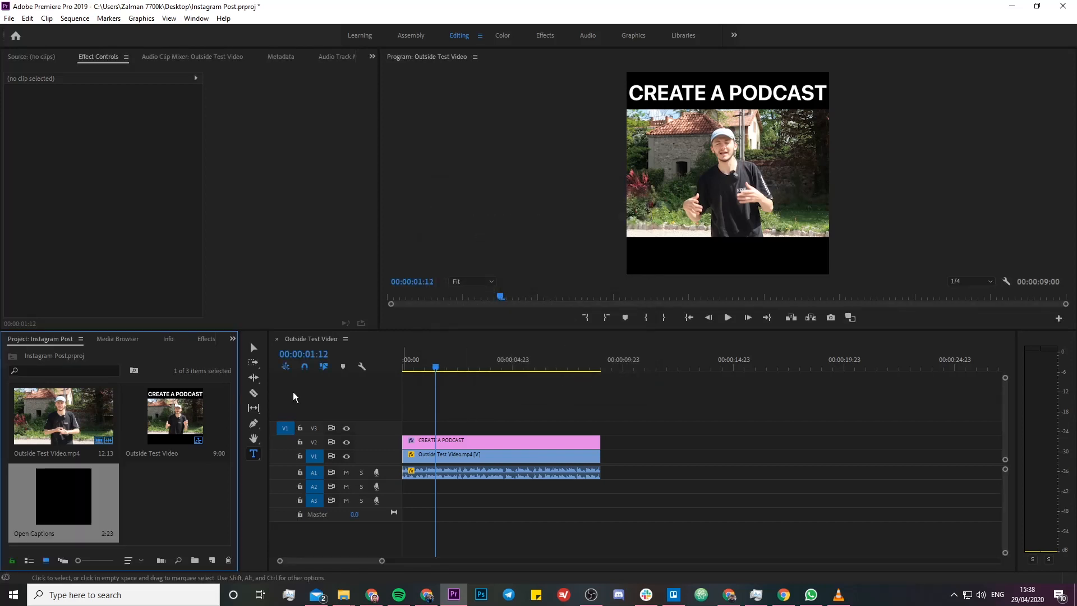
Place the Open Captions item at the start of track V3 and extend it to the end of the video.
drag(57, 505, 421, 430)
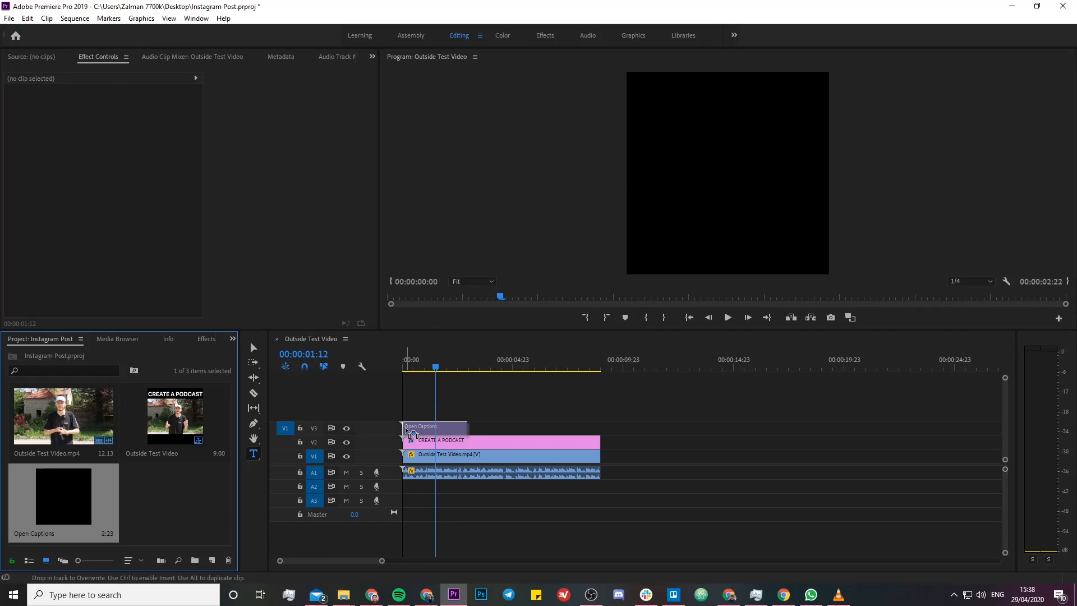
click(419, 430)
drag(517, 422, 599, 428)
Replace the placeholder caption text with OKAY SO THIS IS A TEST VIDEO.
double_click(443, 431)
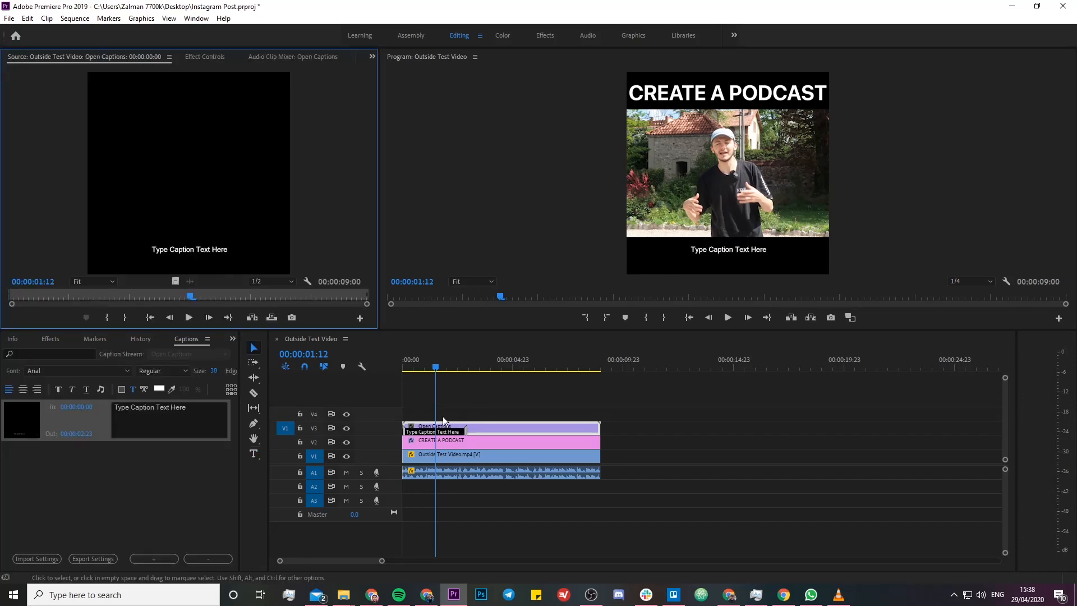
click(183, 410)
drag(196, 408, 77, 405)
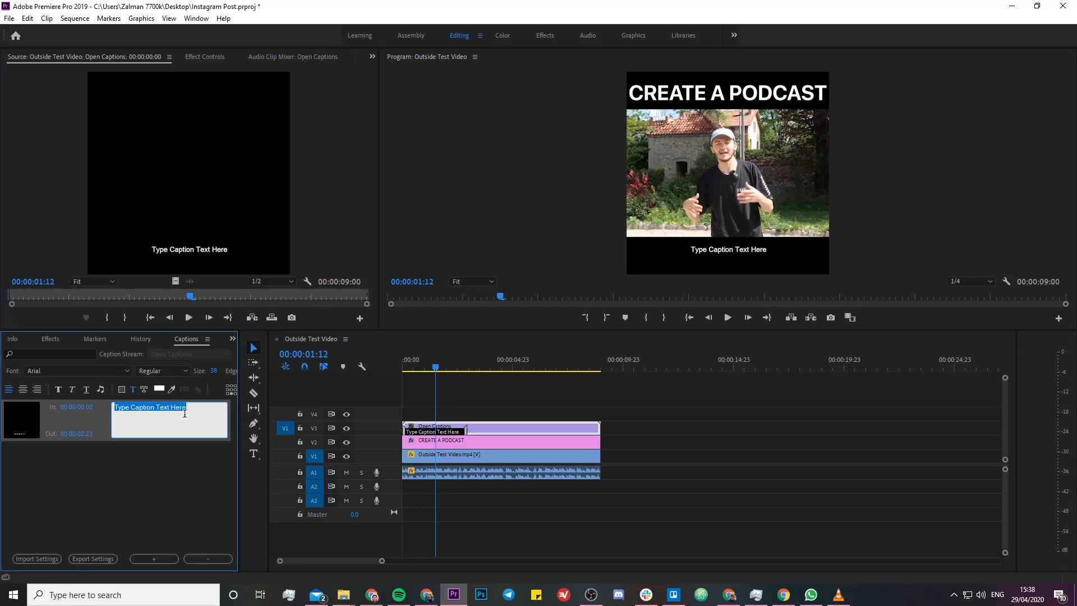
text(OKAY SO)
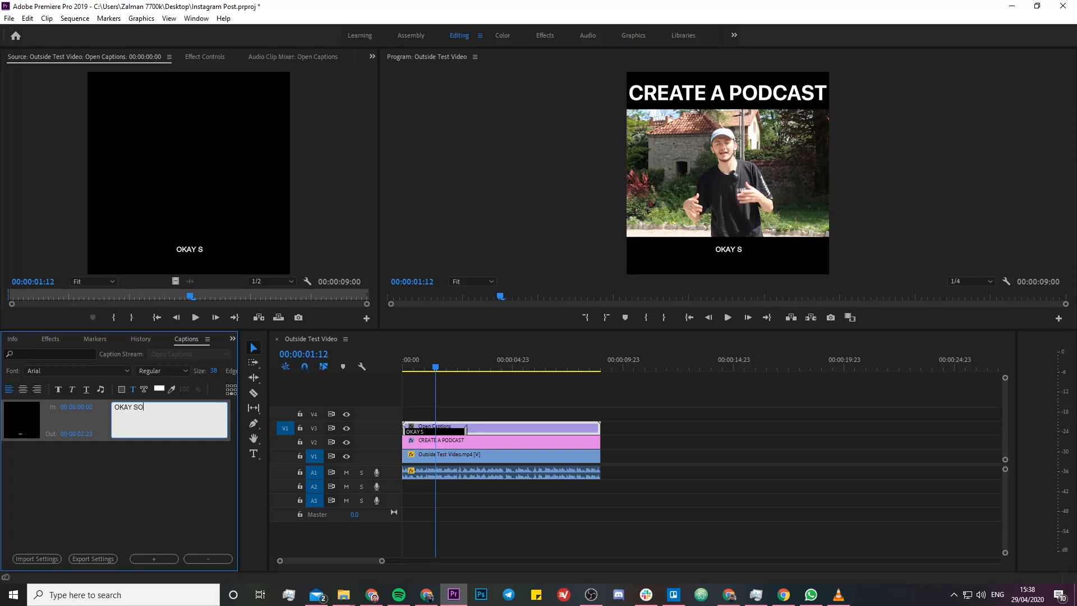
text( THIS IS A TEST VIDEO)
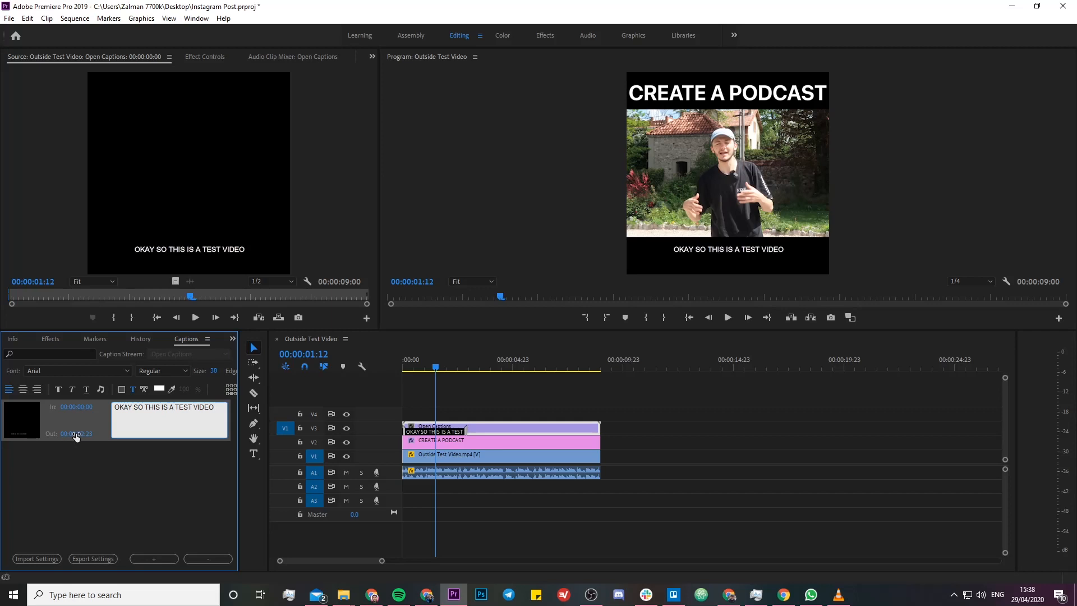
Play the opening phrase from the start and set the first caption's Out time to 00:00:01:10.
click(401, 365)
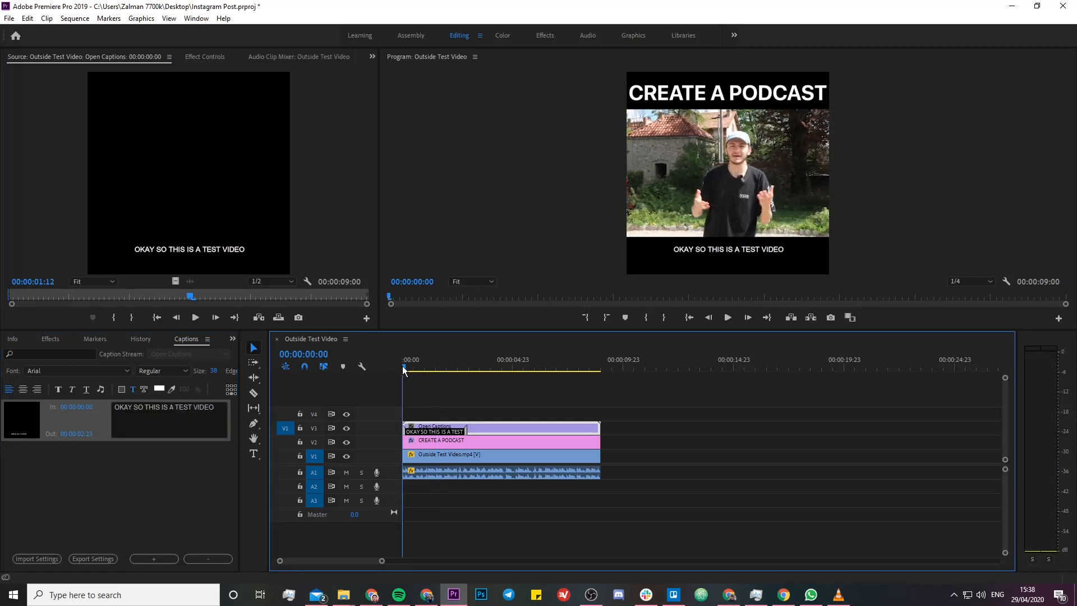
key(space)
key(space)
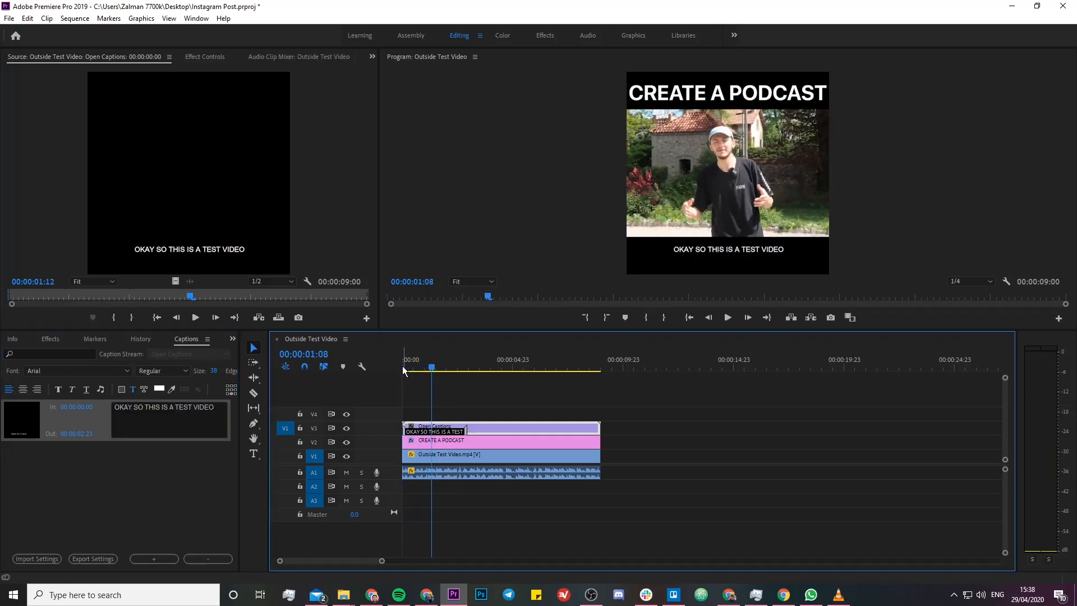
click(90, 433)
click(133, 426)
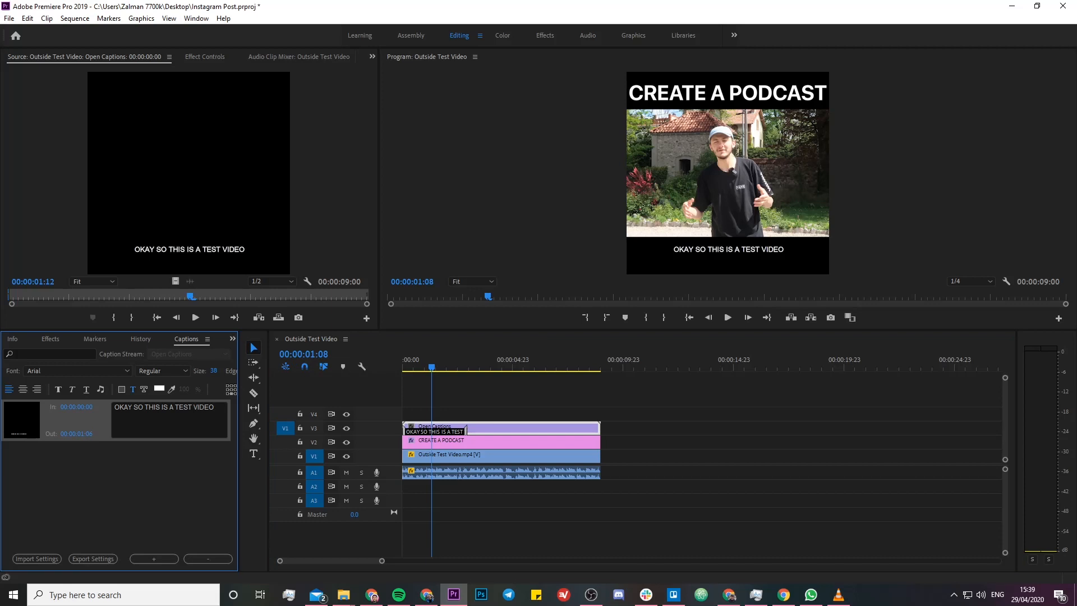
Play the sequence from the start to check the first caption's timing, and add another caption entry.
drag(406, 370, 377, 368)
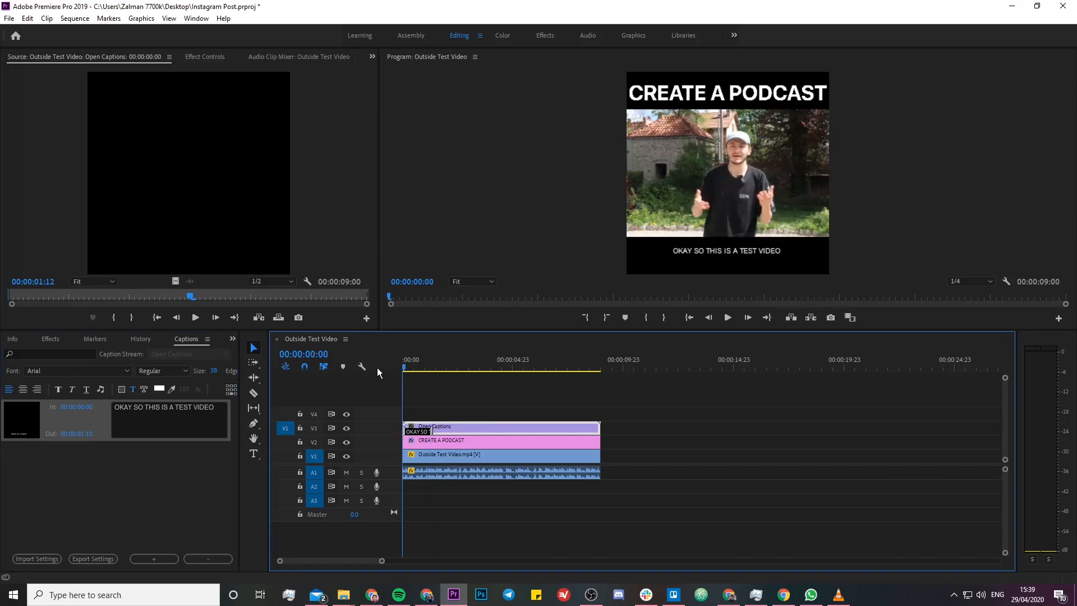
key(space)
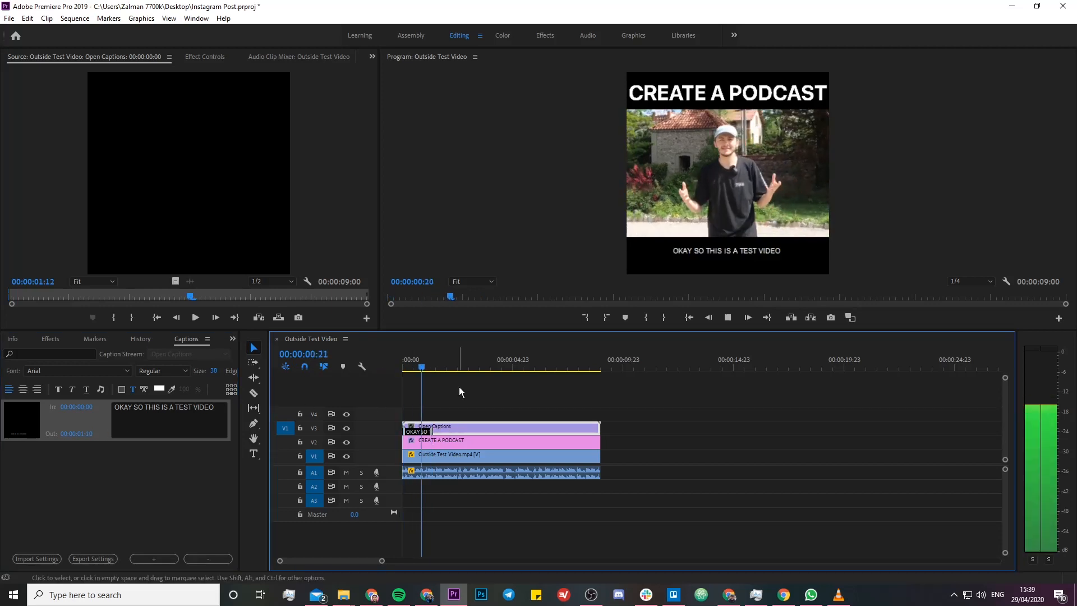
key(space)
click(155, 559)
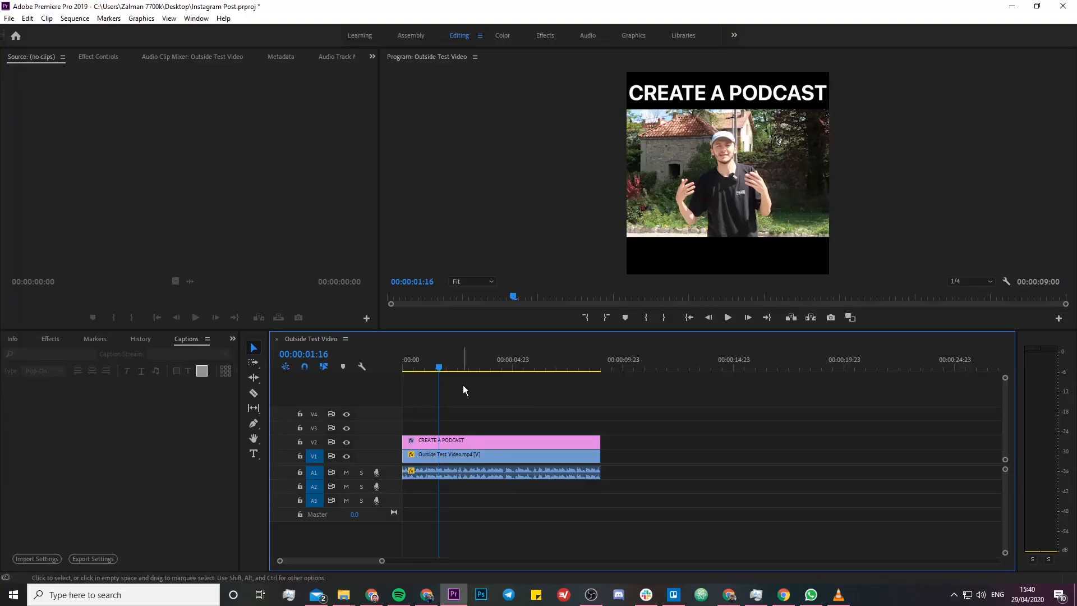
Open the media export settings for the Outside Test Video sequence.
click(8, 20)
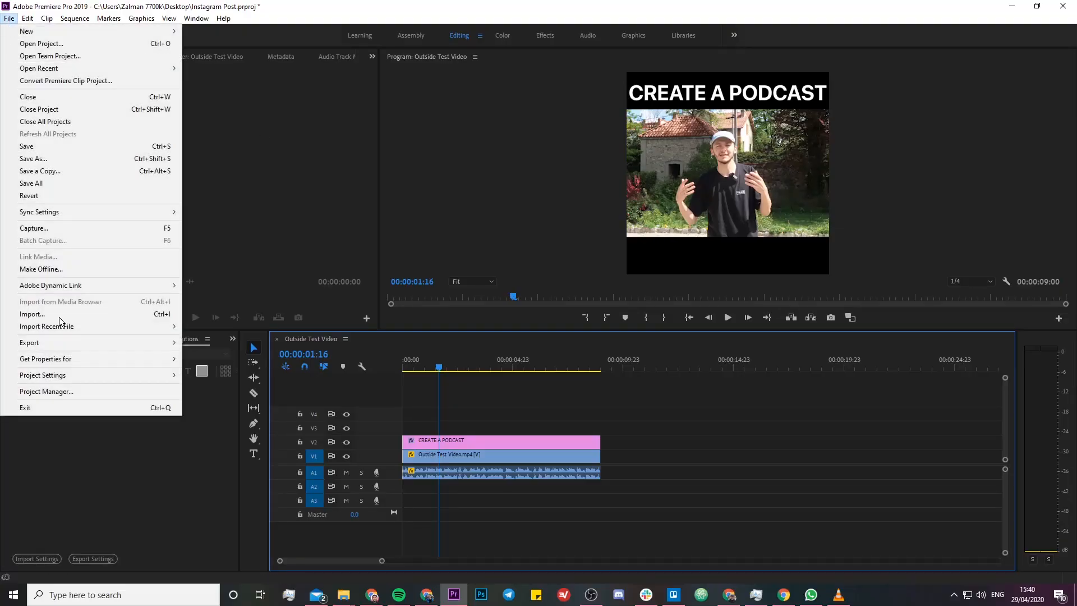
mouse_move(66, 341)
click(187, 339)
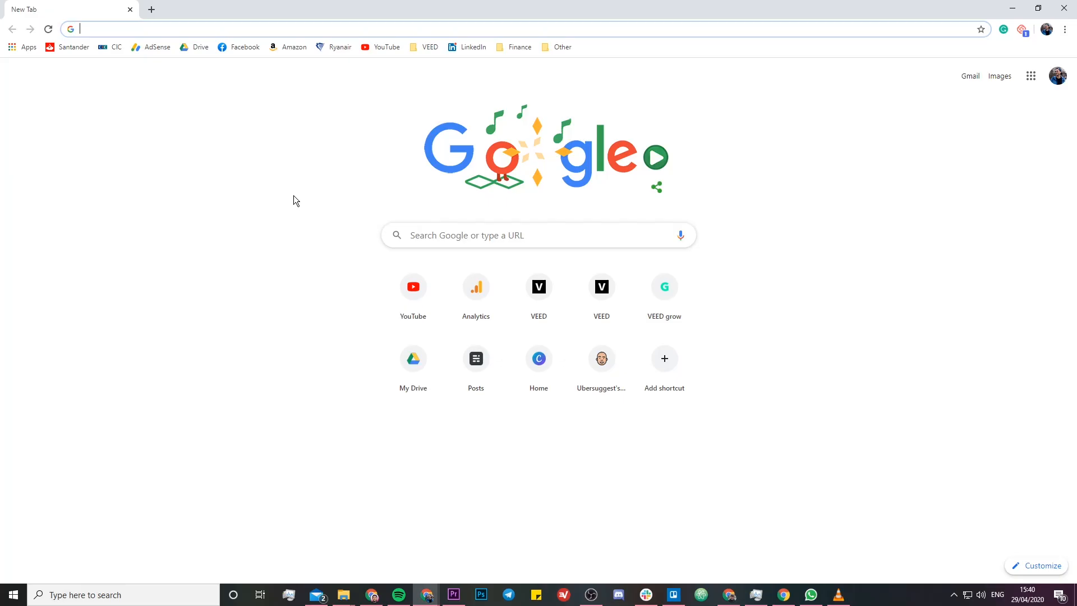
Switch to Chrome, search Google for veed, open the VEED site and start a new project.
click(439, 235)
text(veed)
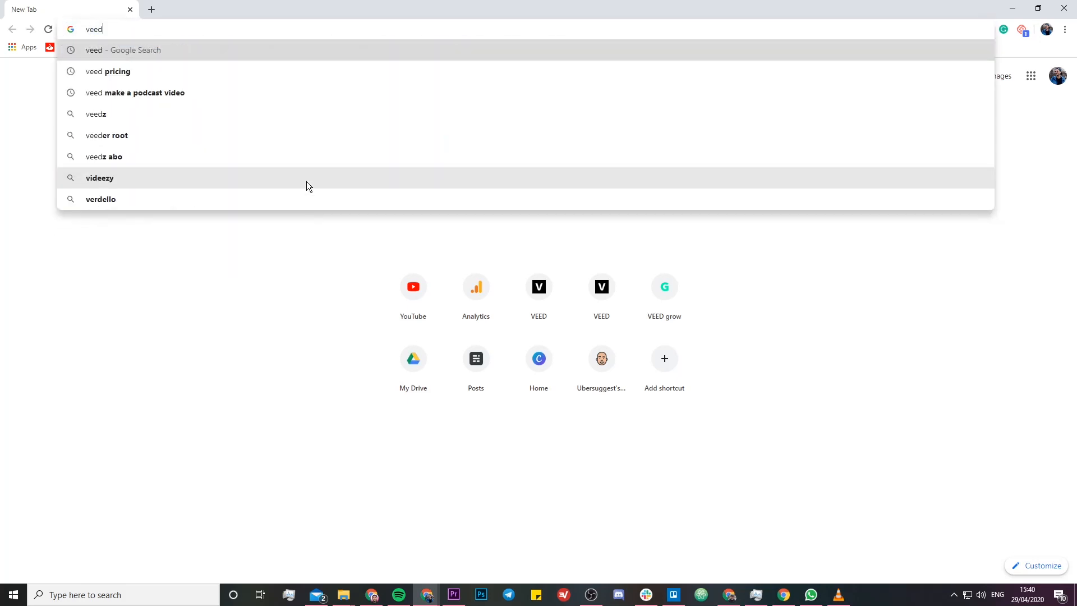
key(Return)
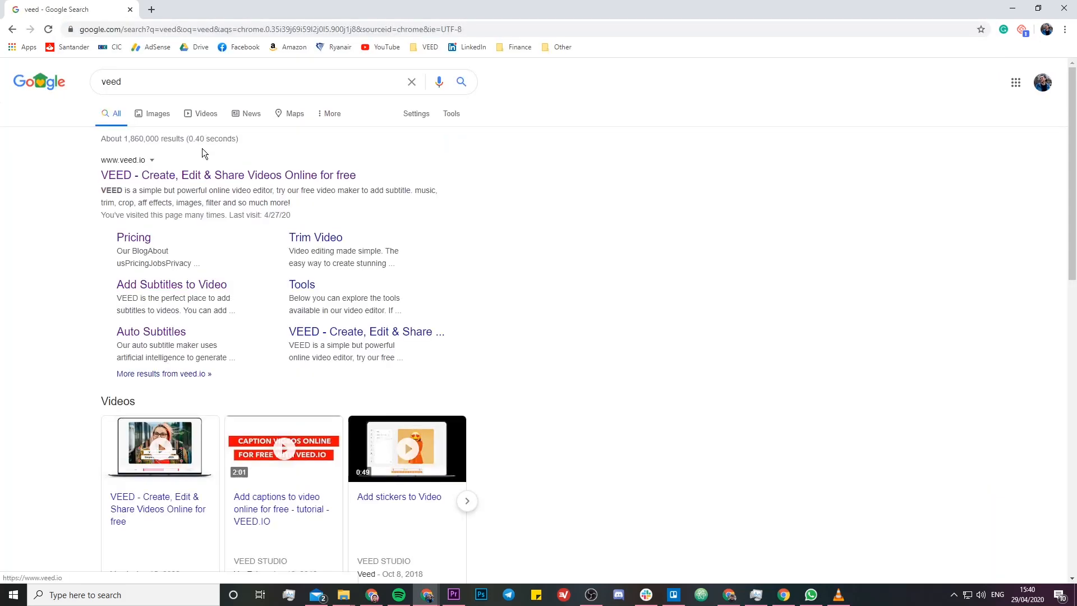
click(196, 175)
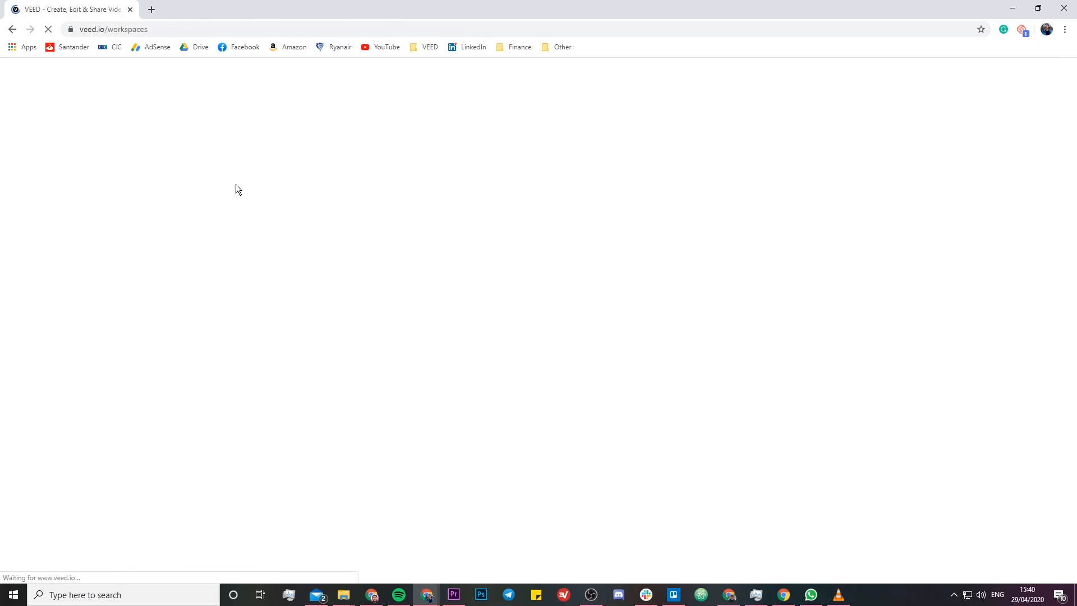
click(105, 134)
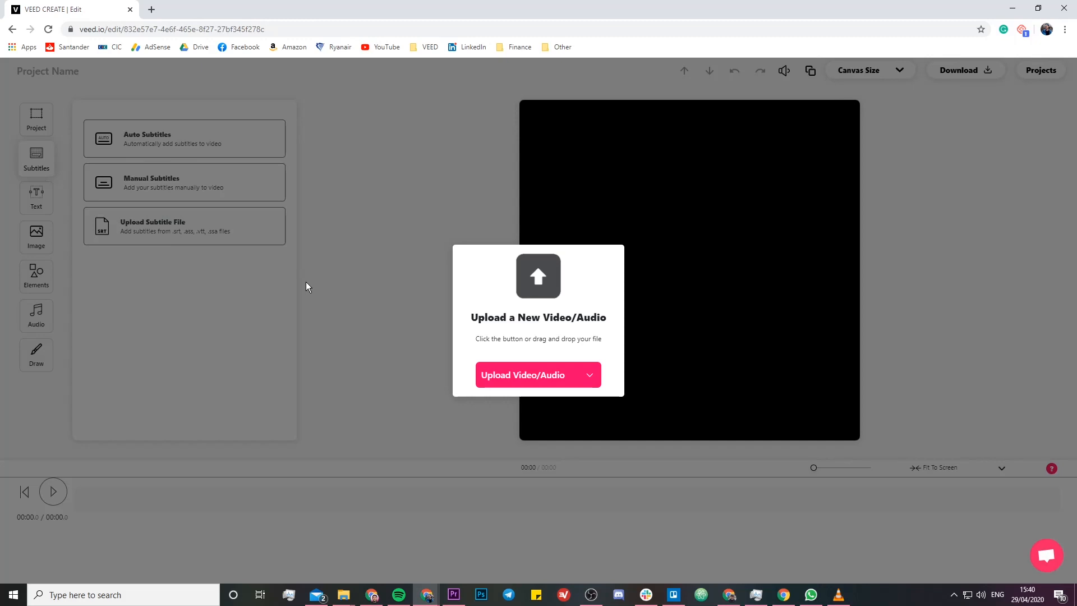
Upload Outside Test Video.mp4 from the Desktop folder into the new project.
click(506, 380)
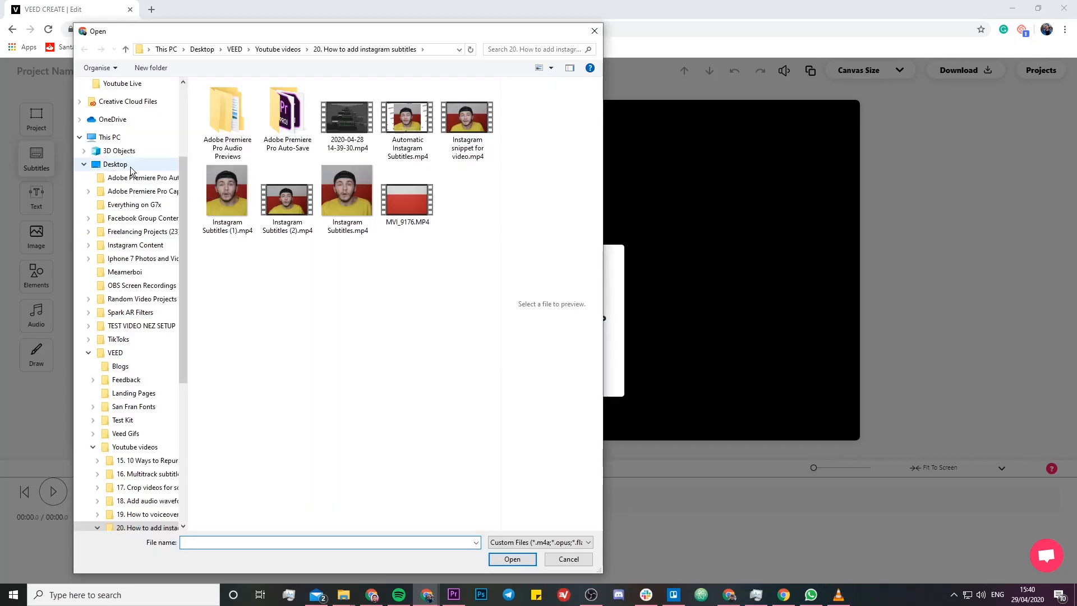
click(131, 170)
click(247, 101)
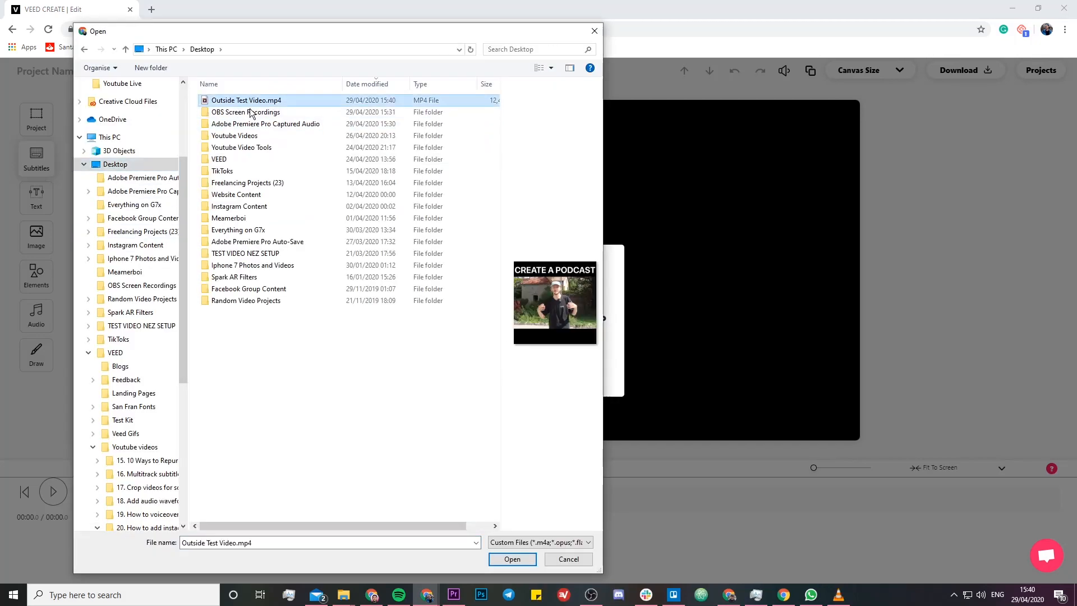
click(506, 560)
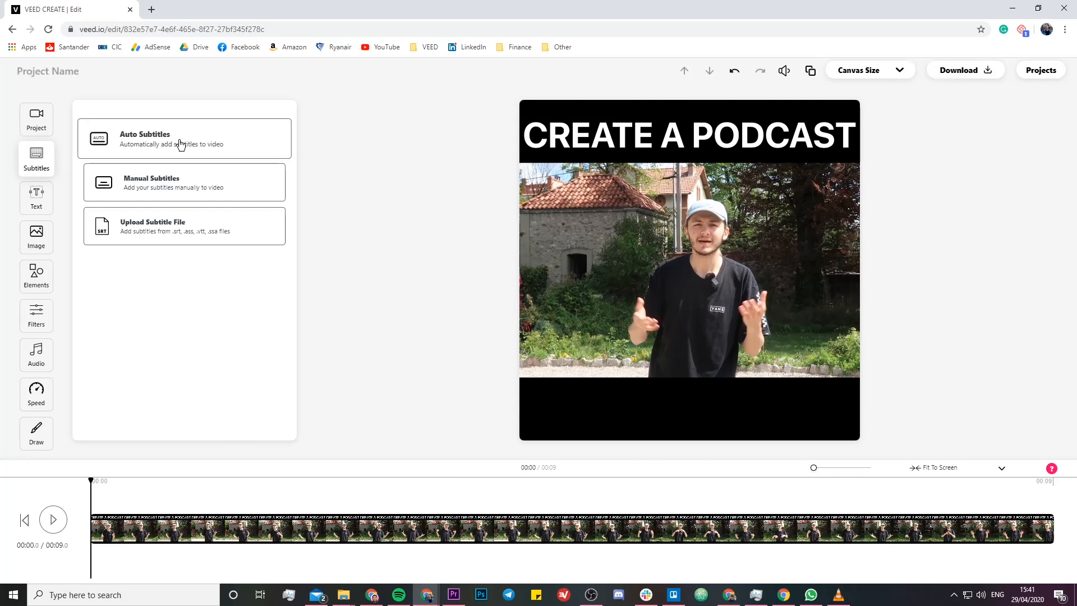
Generate automatic subtitles for the video with English (United States) as the language to detect.
click(218, 140)
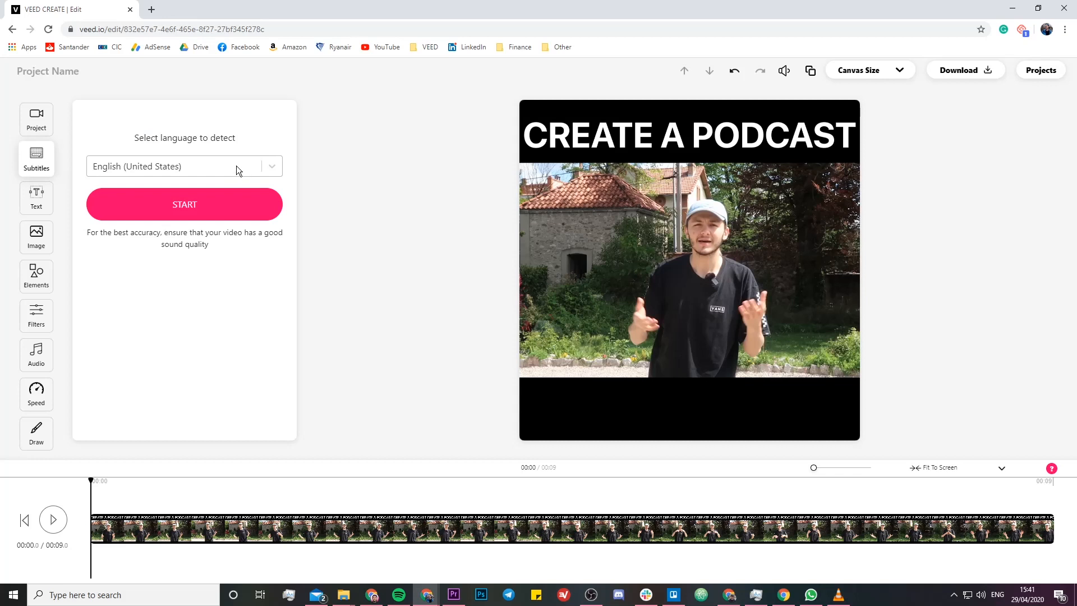
click(203, 166)
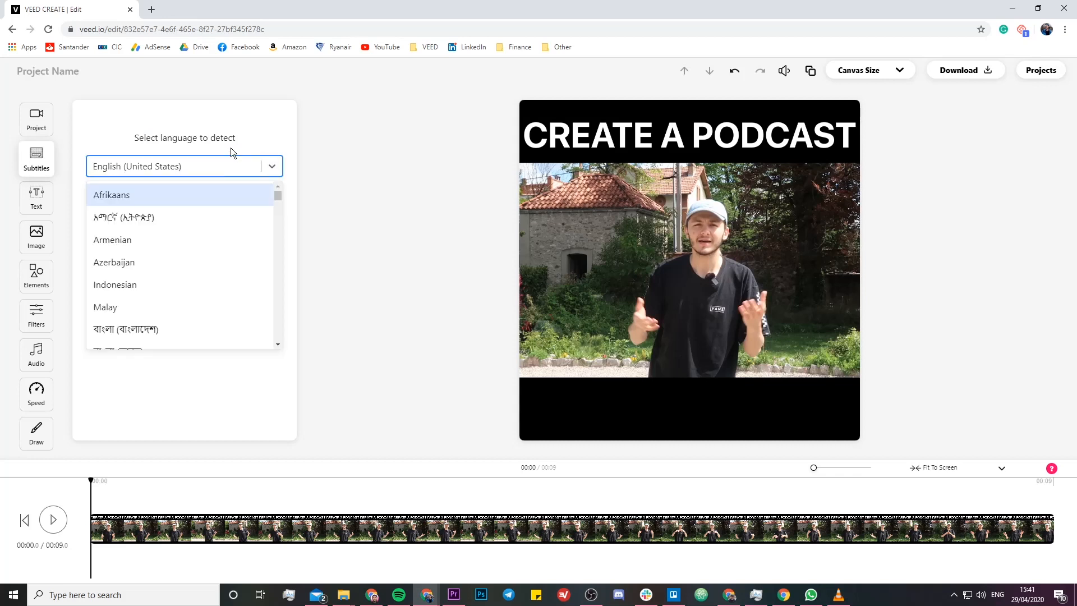
click(257, 130)
click(185, 207)
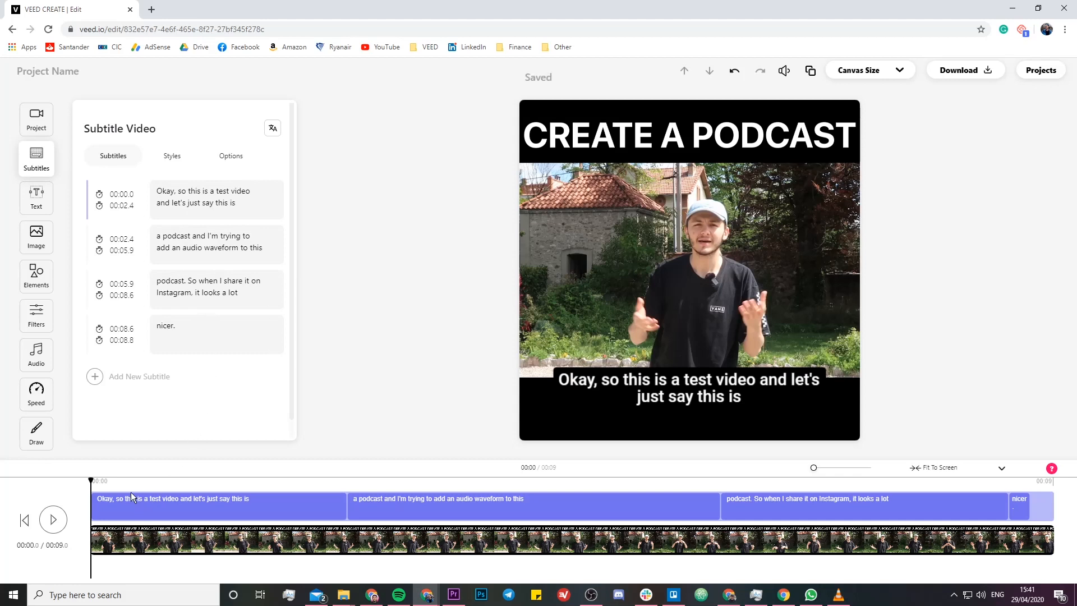
Play the opening seconds to check the subtitle timing, and return the playhead to within the first subtitle.
click(54, 519)
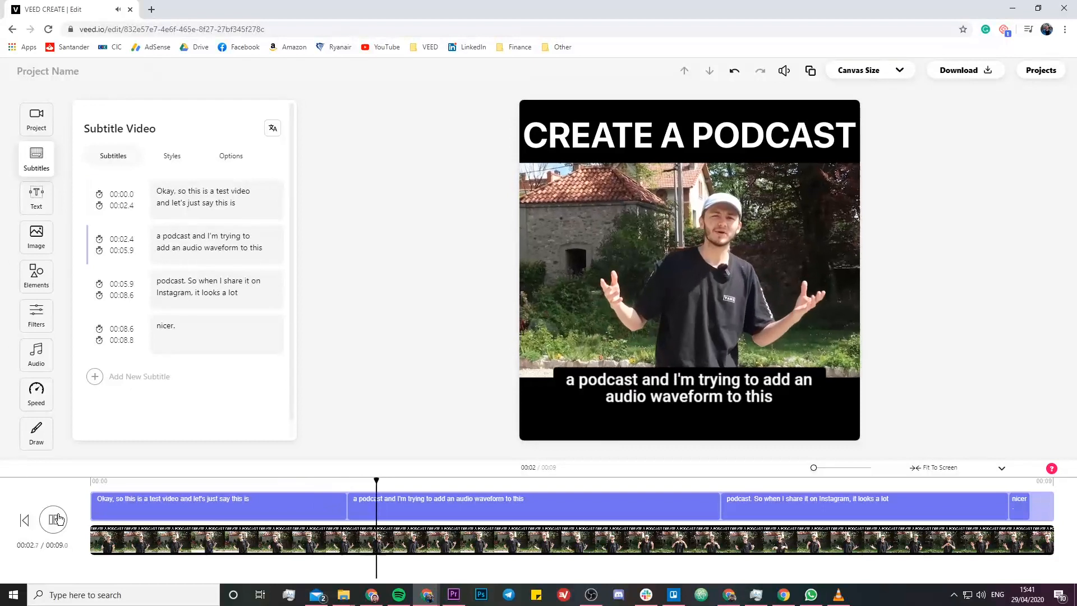
click(54, 519)
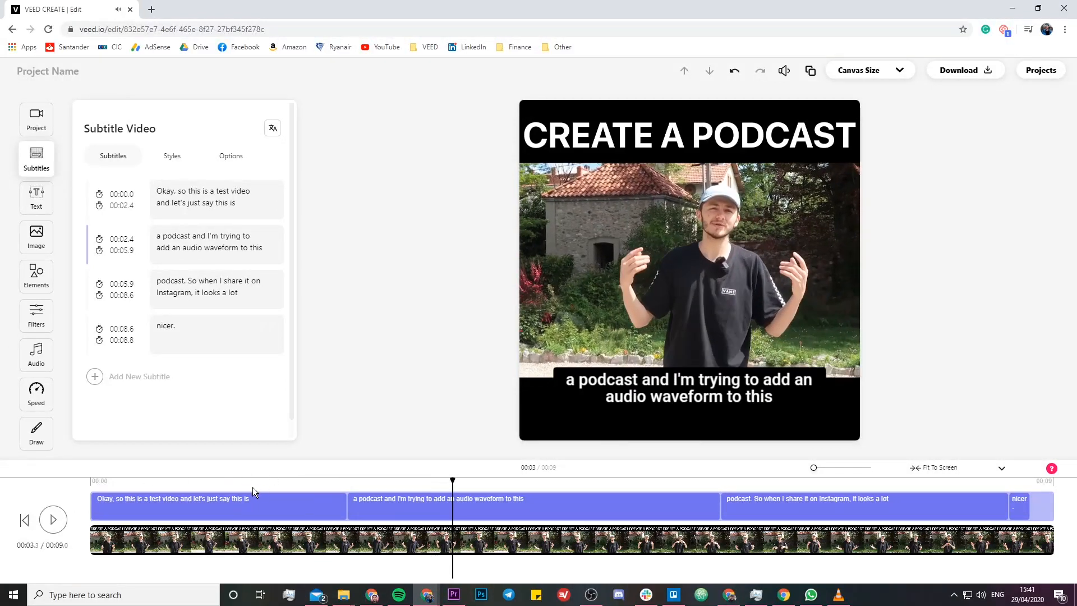
click(166, 481)
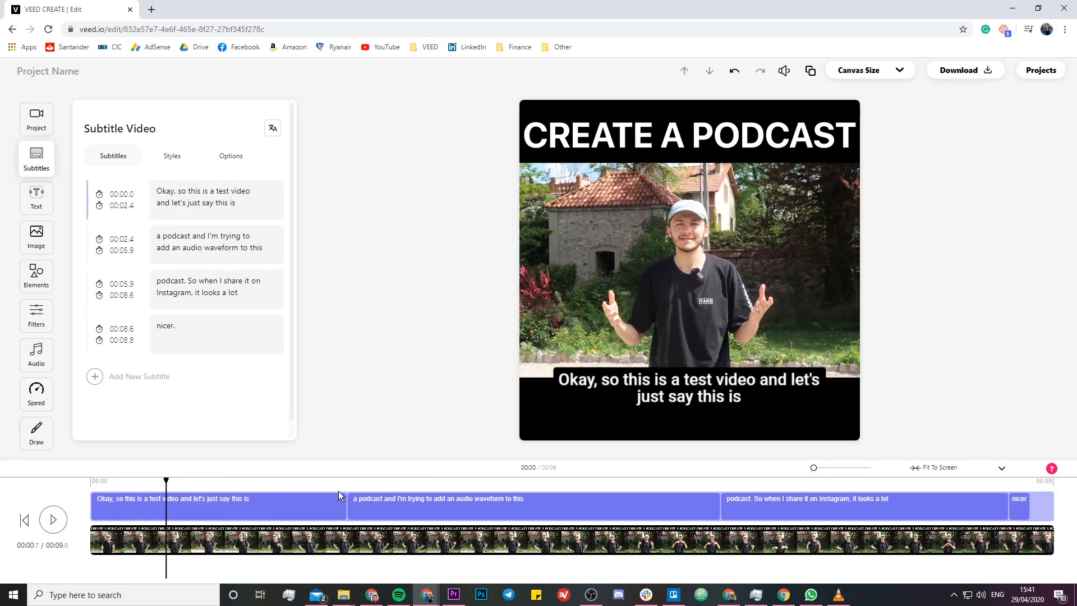
Open the subtitle styling options and move the subtitle block down into the black bar below the footage.
click(175, 163)
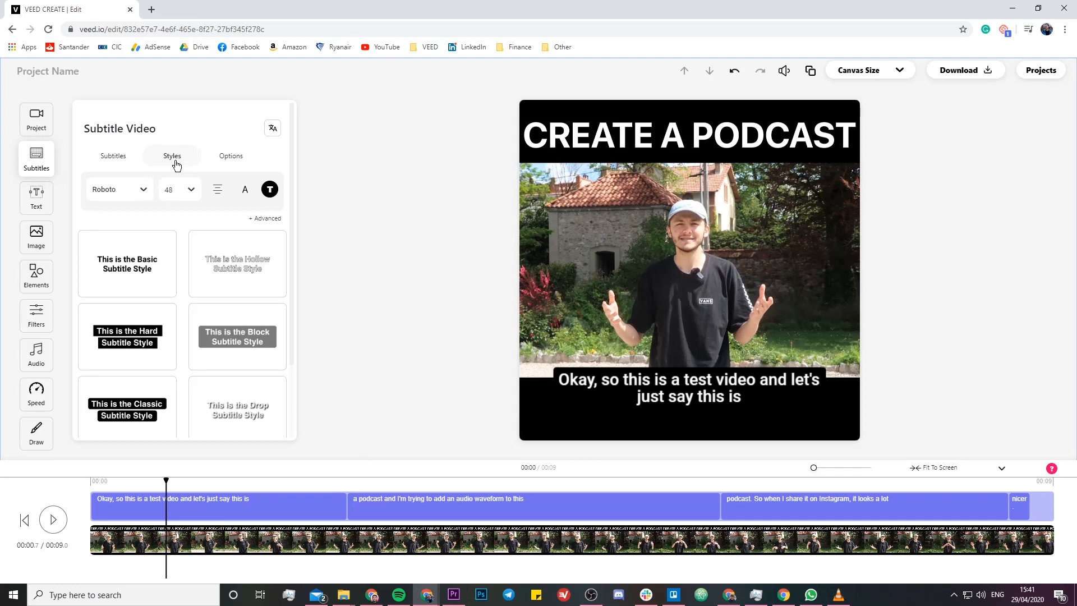
click(666, 381)
drag(729, 387, 730, 405)
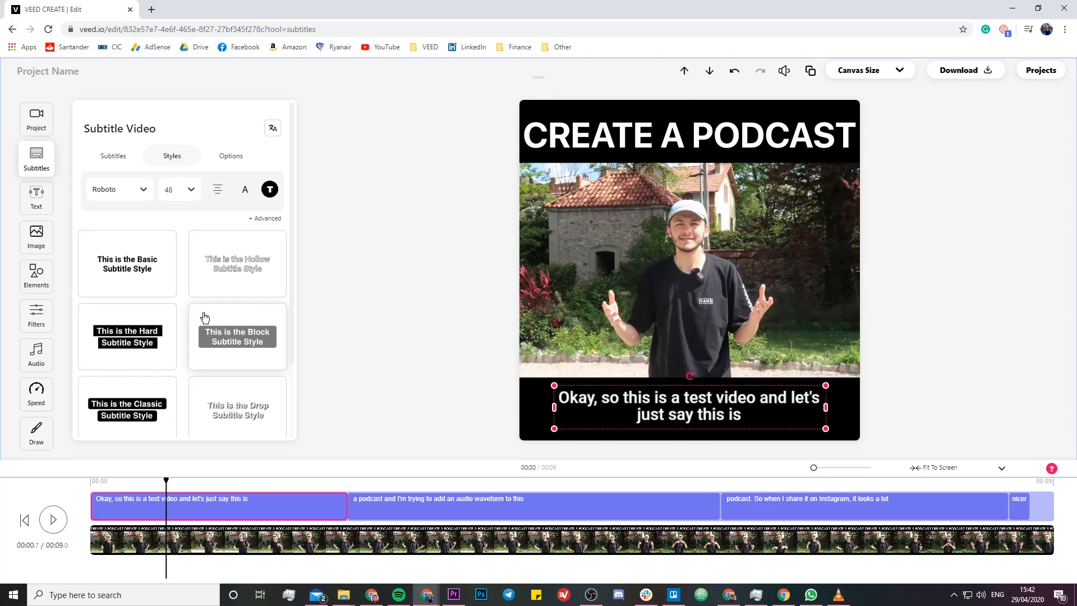
Try the Stylistic subtitle style, and apply the Drop style instead.
scroll(209, 312, down, 2)
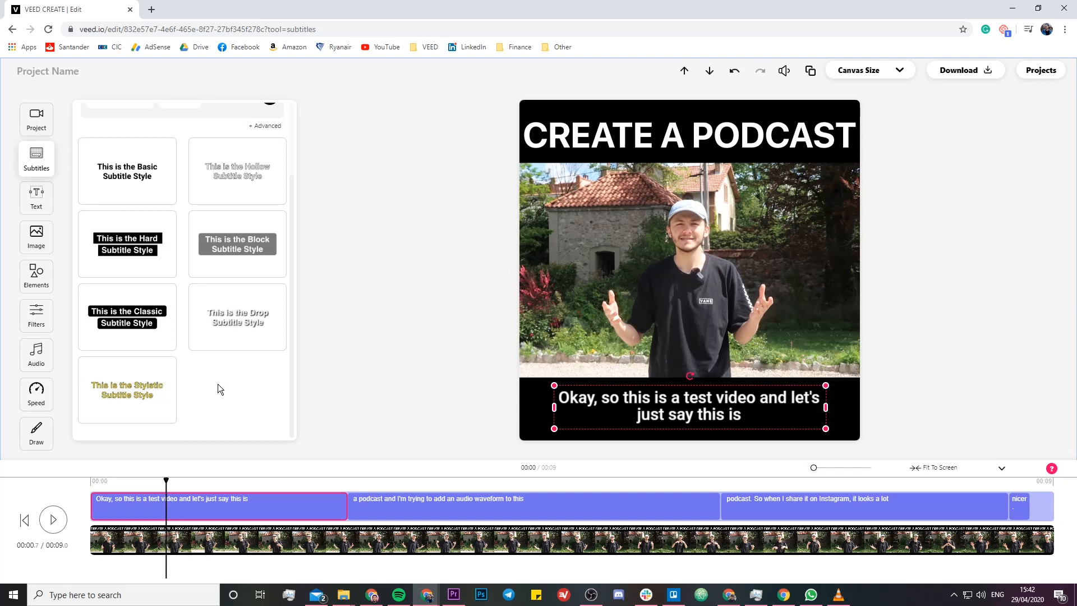
click(159, 386)
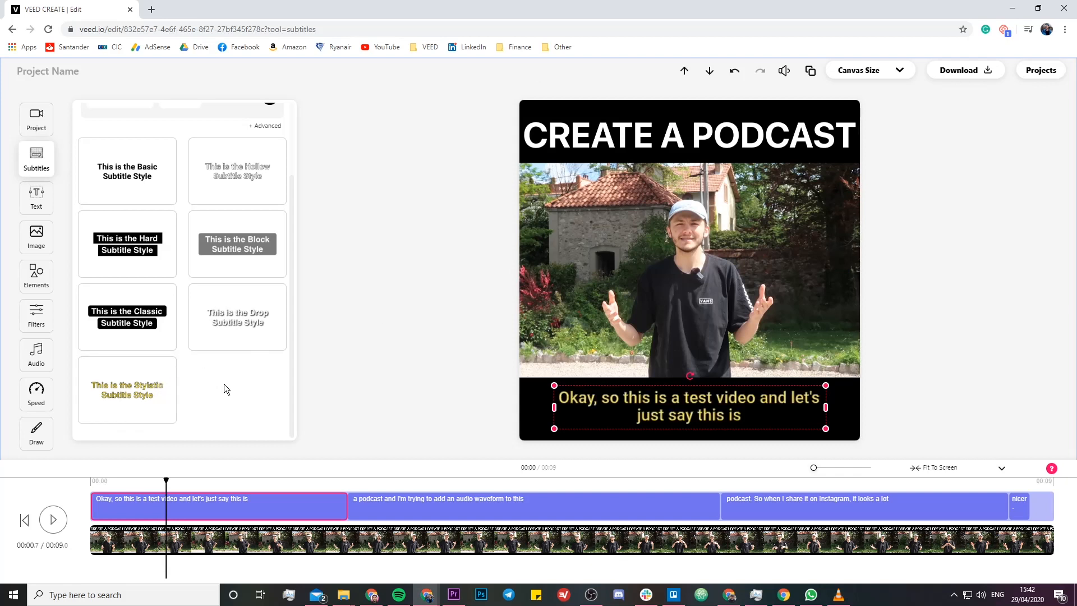
click(234, 335)
scroll(236, 336, up, 2)
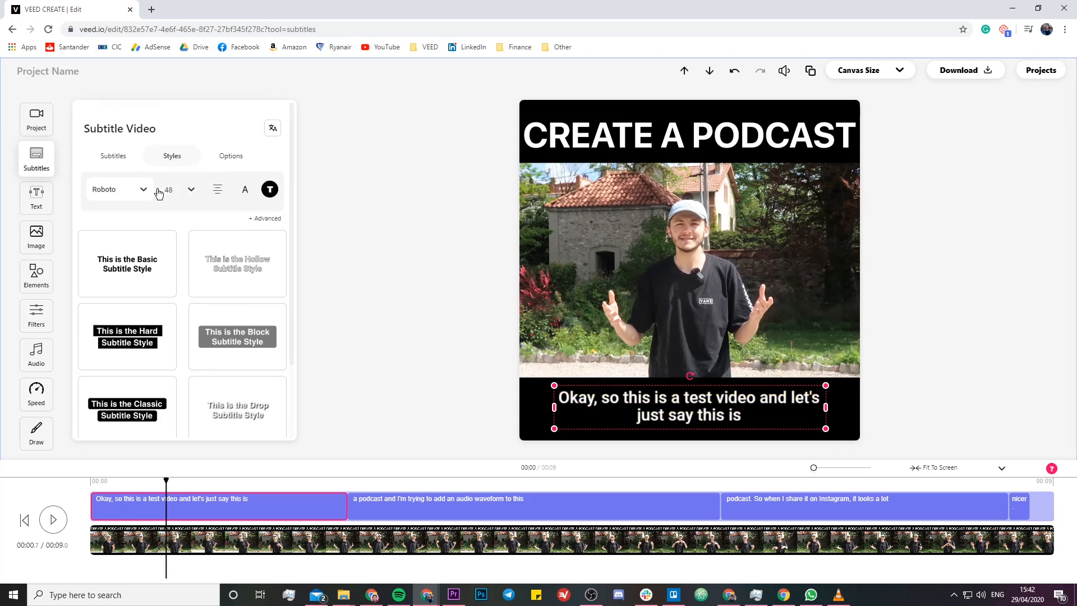
click(141, 191)
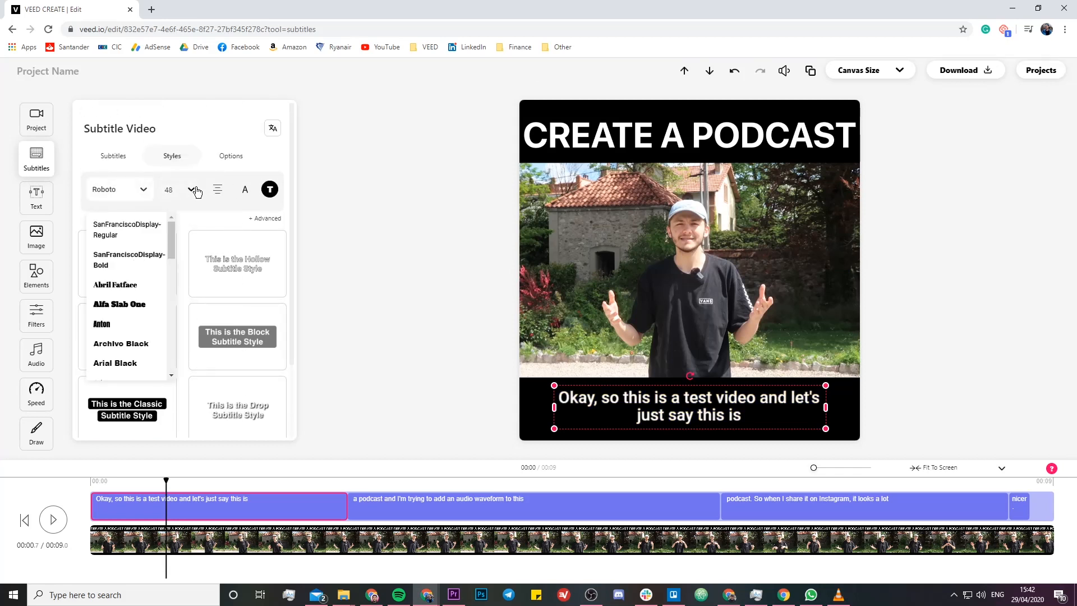
click(217, 190)
click(217, 191)
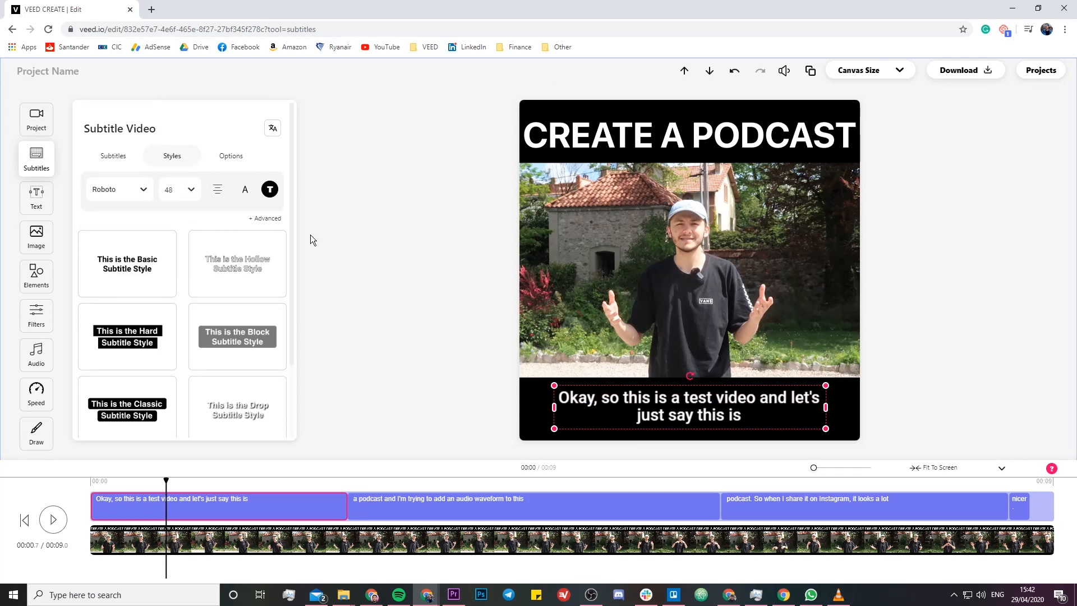
click(230, 156)
click(172, 161)
Go through the generated subtitle entries from the second to the last and back, reviewing their text against the video.
click(123, 160)
click(205, 247)
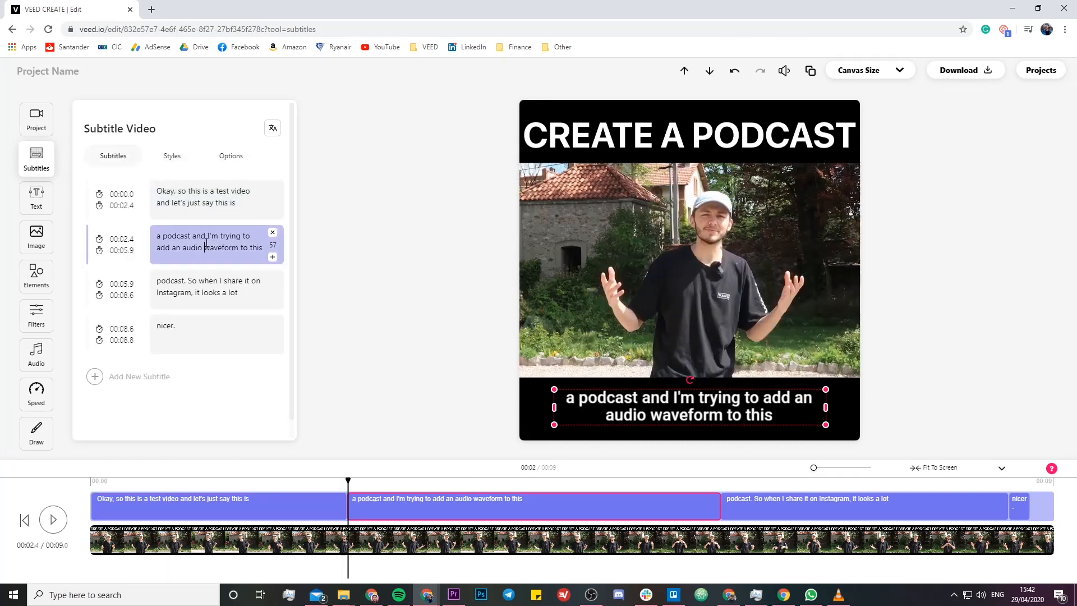
click(200, 289)
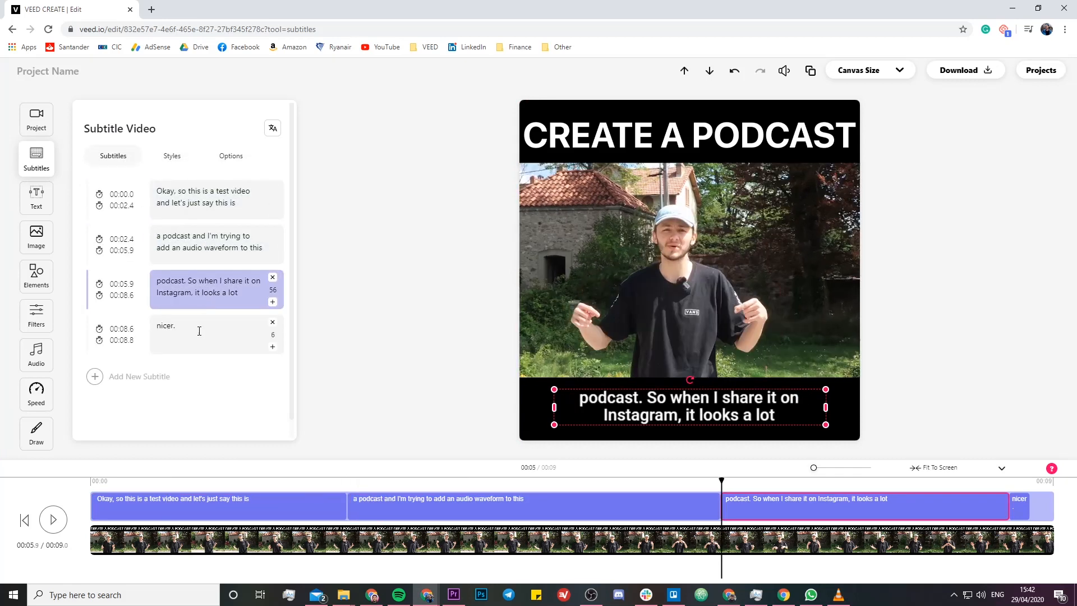
click(198, 332)
click(201, 289)
click(204, 237)
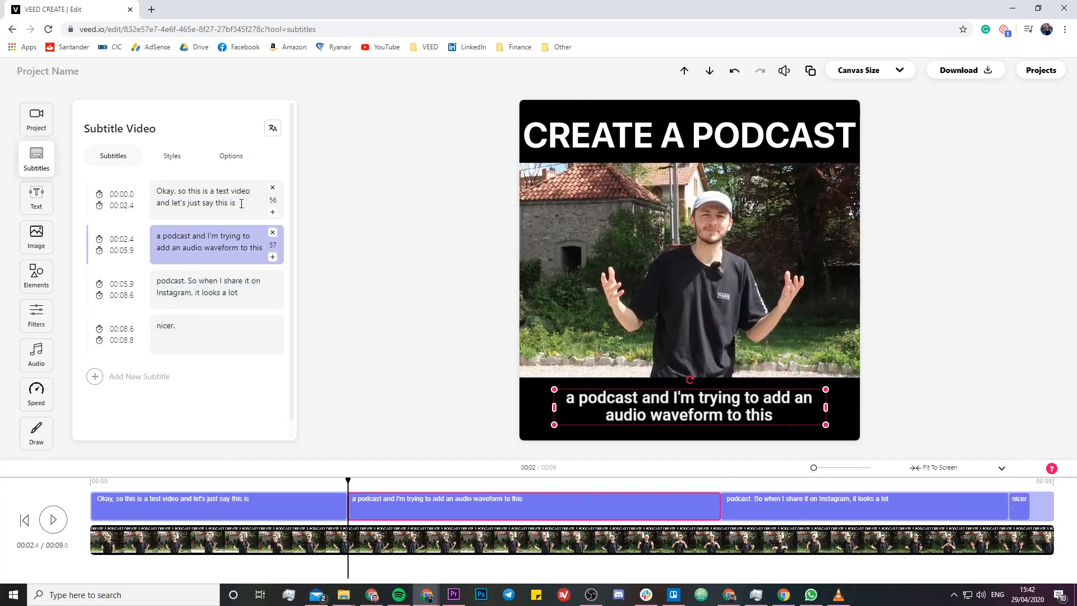
Try replacing the last words of the first subtitle with "TEST TES TEST", and undo the text edit.
click(242, 203)
drag(243, 203, 207, 202)
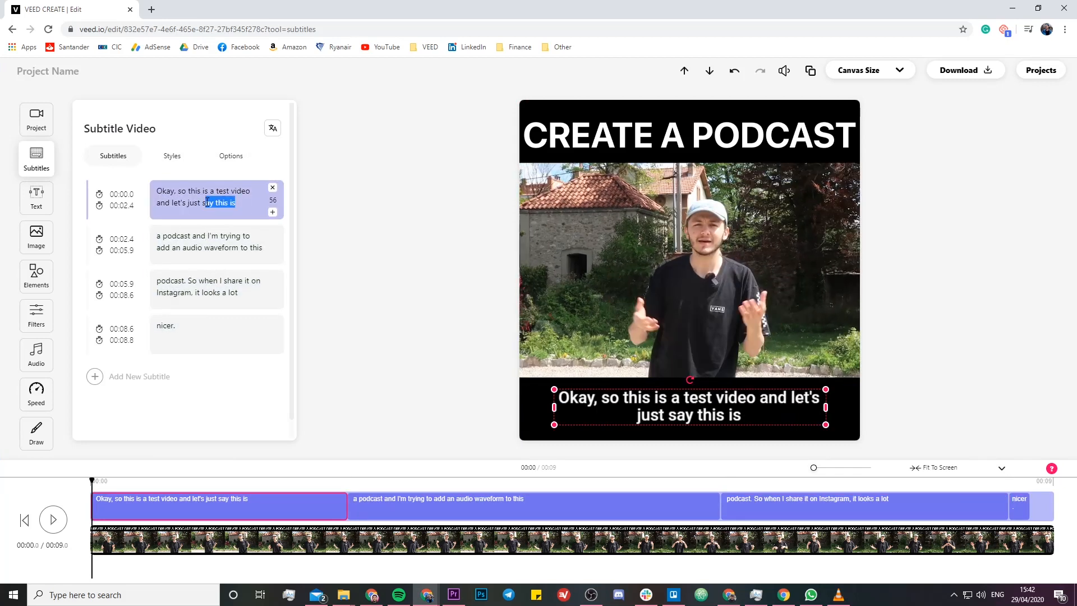
key(BackSpace)
text(TEST)
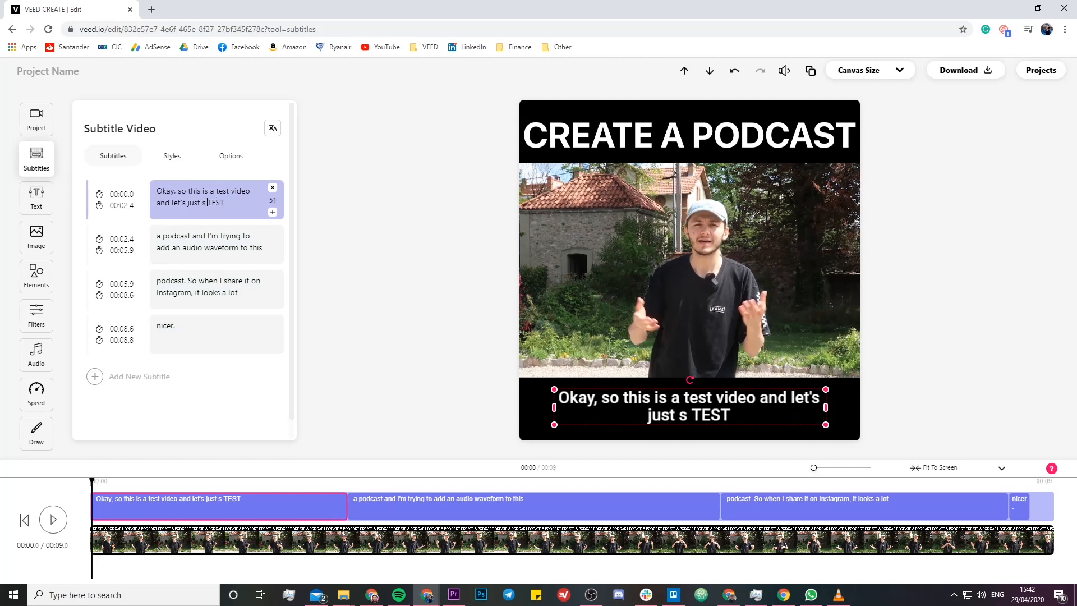
text( TES TEST)
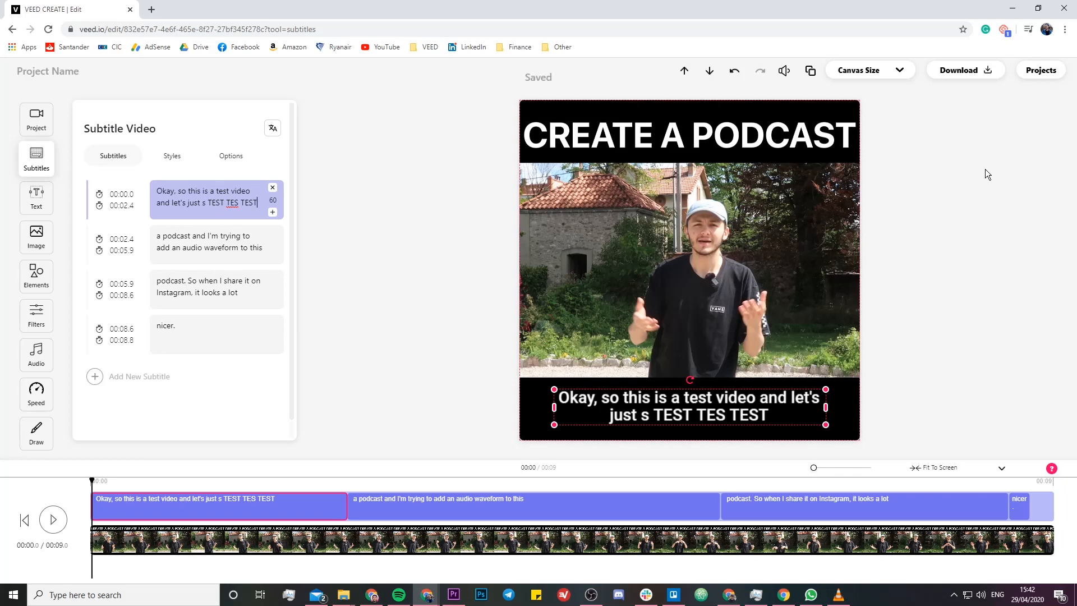
key(ctrl+z)
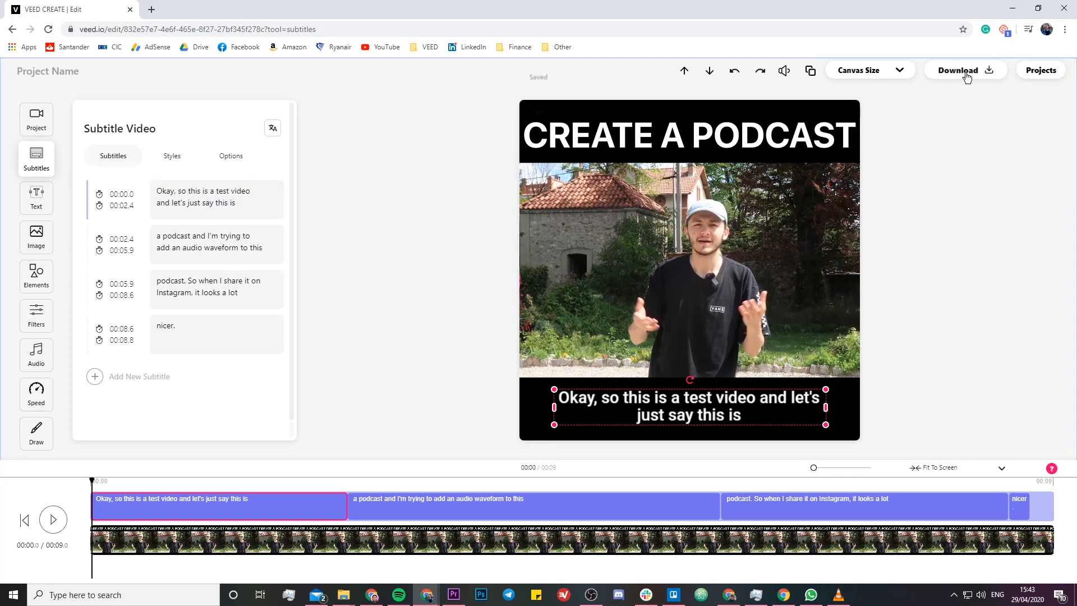
Start rendering the subtitled video for download.
click(965, 71)
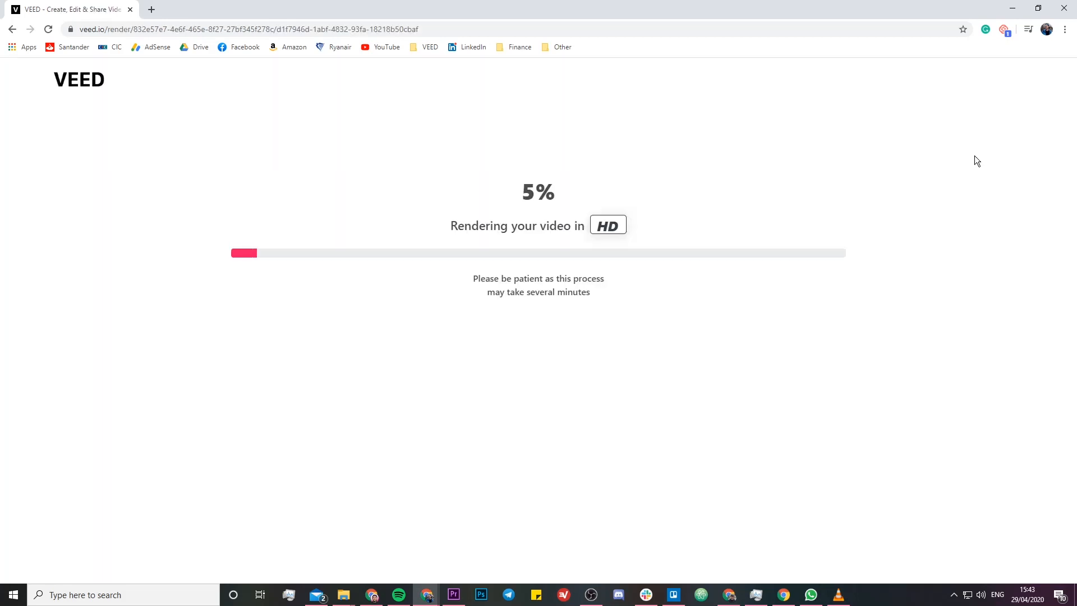